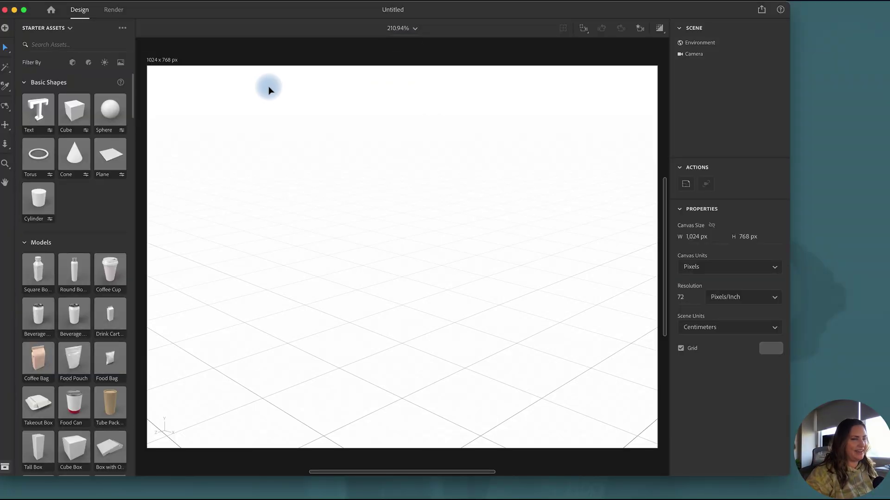
At 100% zoom, resize the canvas to 2016 x 1512 px at 300 pixels per inch
{"action": "left_click", "coordinate": [415, 28]}
{"action": "left_click", "coordinate": [389, 110]}
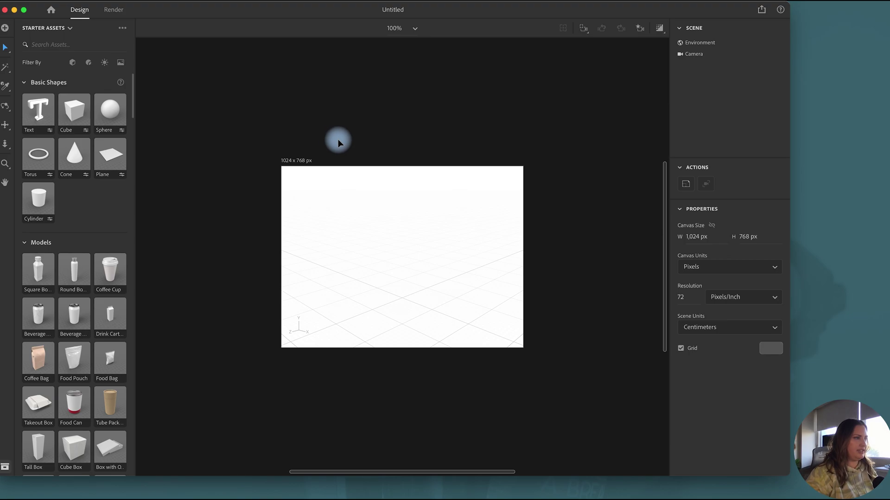
{"action": "left_click", "coordinate": [302, 161]}
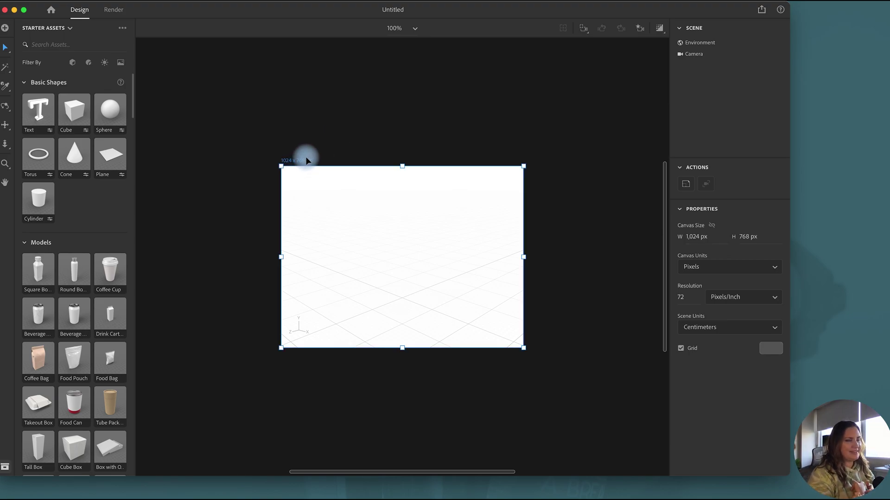
{"action": "left_click_drag", "start_coordinate": [281, 166], "coordinate": [177, 81]}
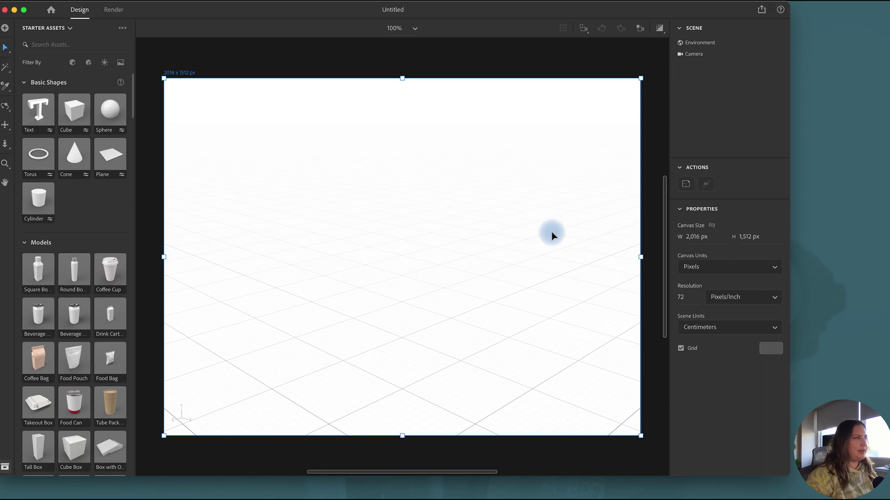
{"action": "left_click", "coordinate": [688, 297]}
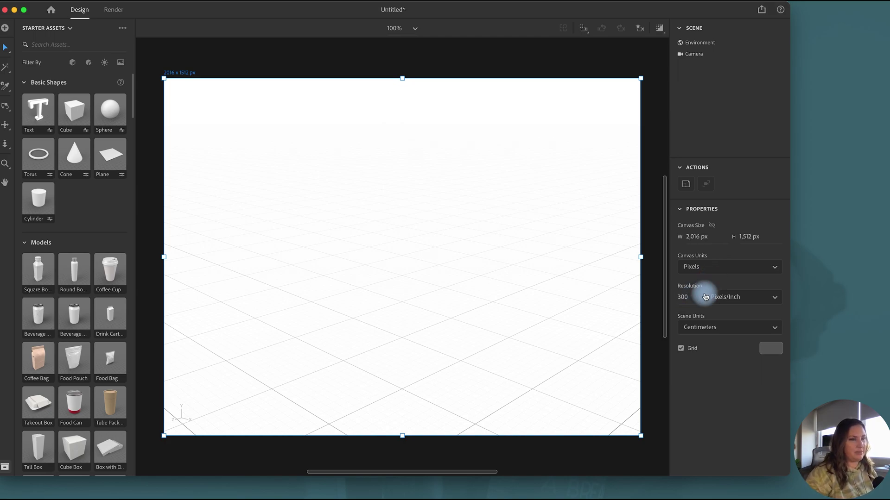
{"action": "left_click", "coordinate": [655, 353]}
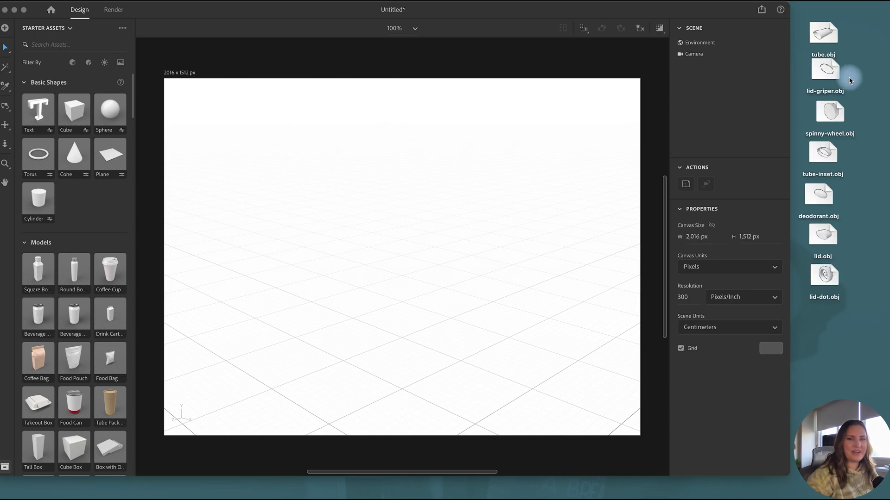
Import tube.obj and set it down on the ground plane
{"action": "left_click_drag", "start_coordinate": [823, 48], "coordinate": [415, 325]}
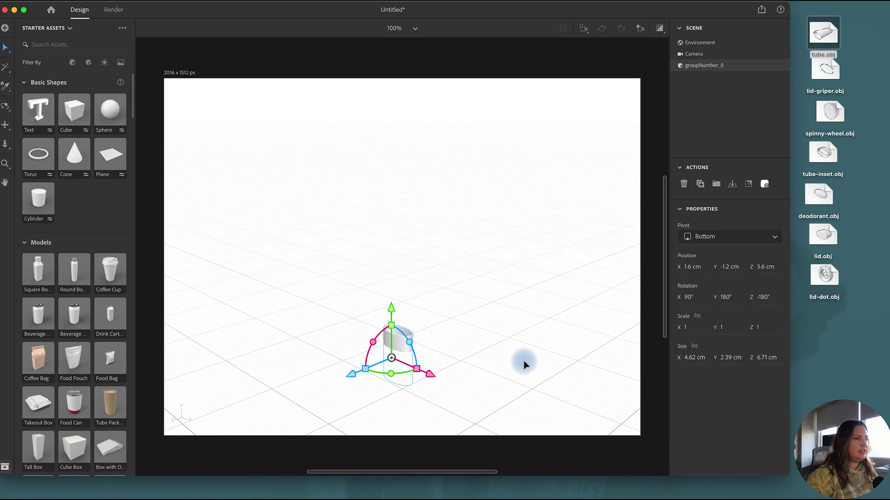
{"action": "left_click", "coordinate": [733, 185]}
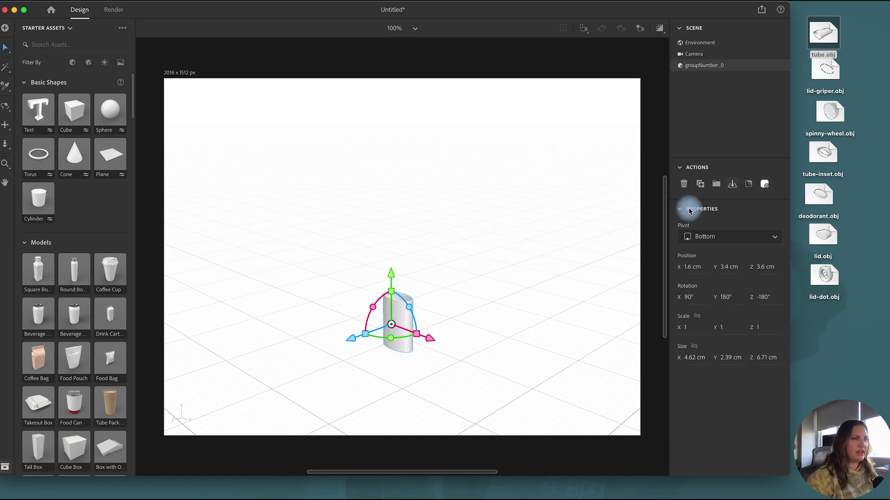
{"action": "left_click", "coordinate": [6, 110]}
{"action": "left_click_drag", "start_coordinate": [284, 354], "coordinate": [375, 350]}
{"action": "scroll", "coordinate": [374, 348], "scroll_direction": "up", "scroll_amount": 5}
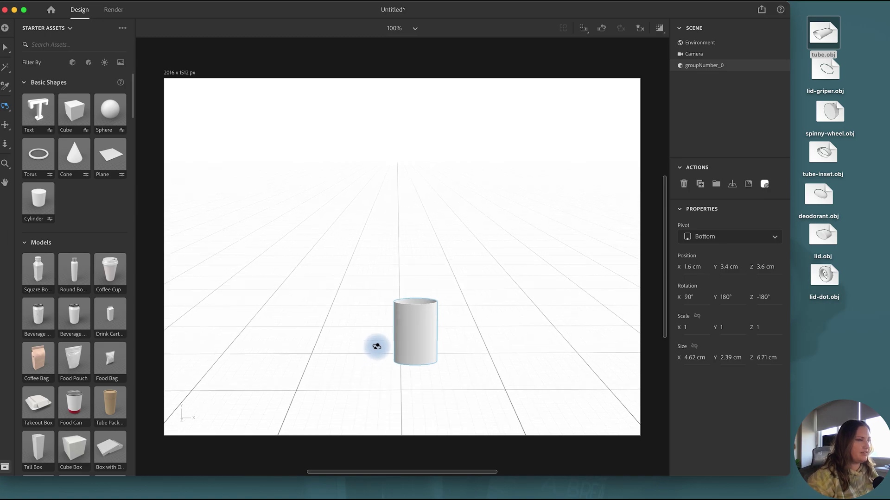
{"action": "left_click", "coordinate": [11, 124]}
{"action": "left_click_drag", "start_coordinate": [527, 371], "coordinate": [532, 289]}
Slide the tube along X to 0 cm
{"action": "key", "text": "v"}
{"action": "scroll", "coordinate": [502, 281], "scroll_direction": "up", "scroll_amount": 2}
{"action": "left_click_drag", "start_coordinate": [487, 313], "coordinate": [449, 309]}
{"action": "left_click", "coordinate": [484, 307]}
{"action": "left_click", "coordinate": [362, 302]}
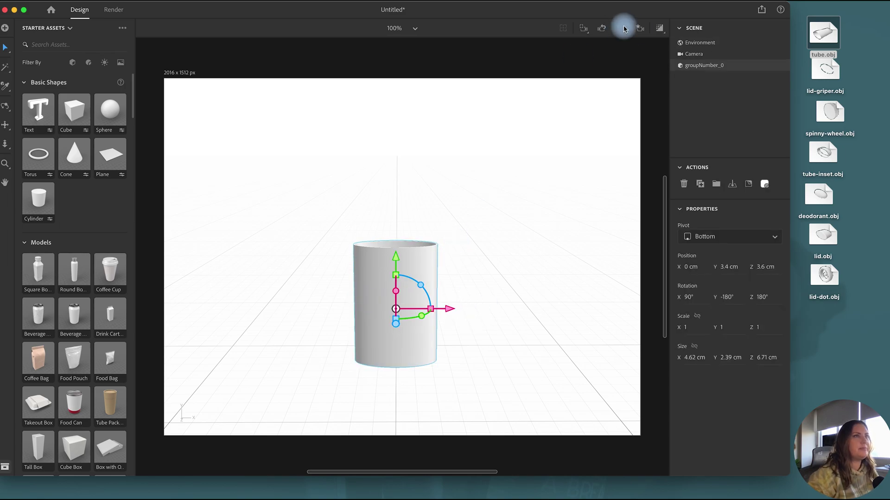
Save the current front view as a camera bookmark named 'Front'
{"action": "left_click", "coordinate": [640, 28]}
{"action": "left_click", "coordinate": [657, 127]}
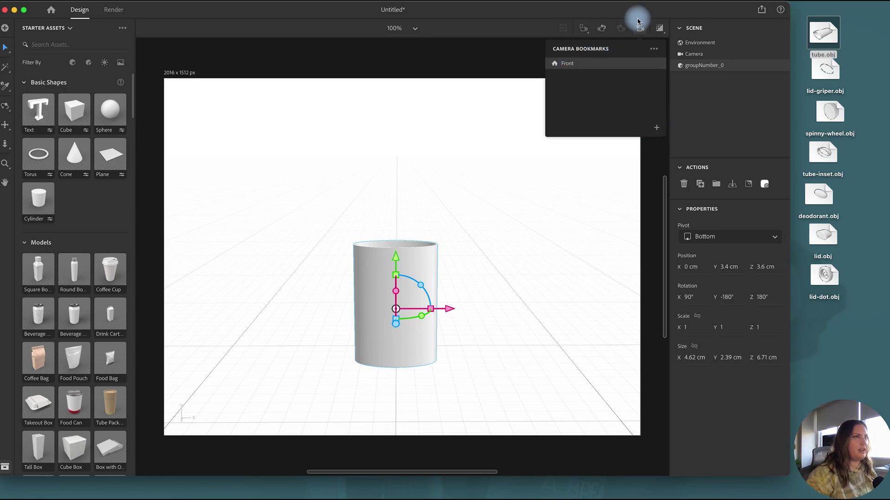
{"action": "left_click", "coordinate": [620, 65]}
{"action": "left_click", "coordinate": [639, 29]}
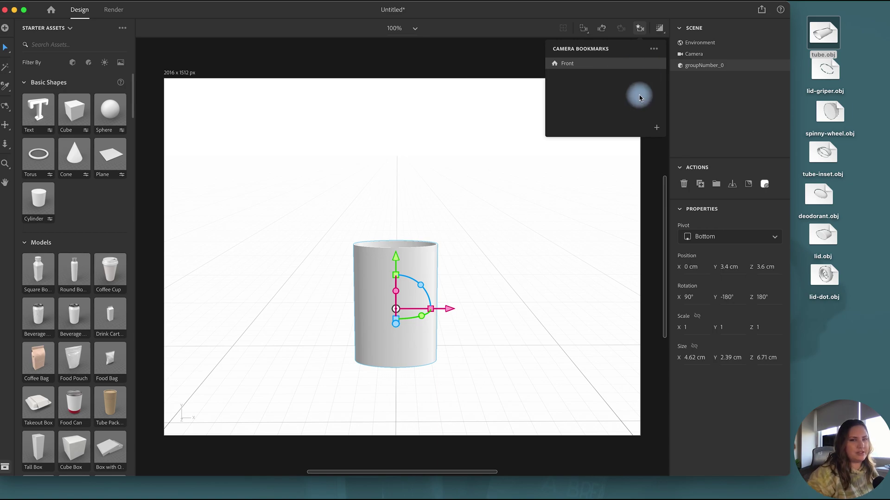
{"action": "left_click", "coordinate": [640, 28]}
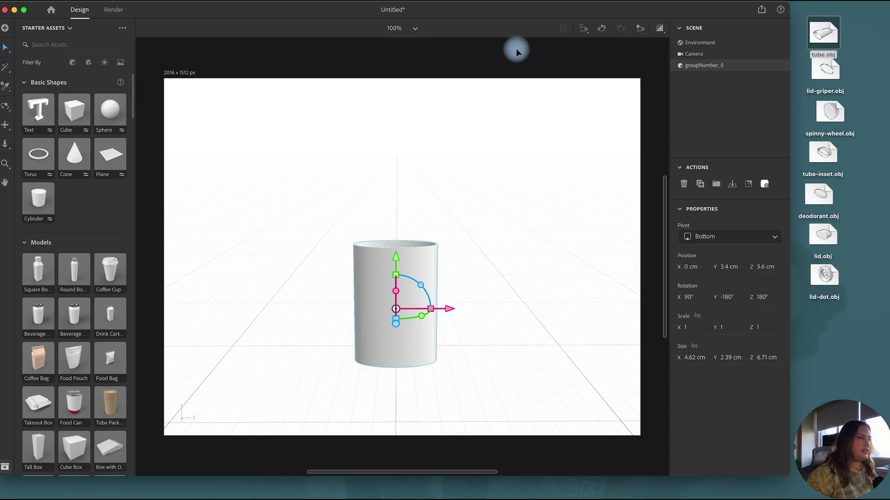
{"action": "left_click", "coordinate": [421, 232]}
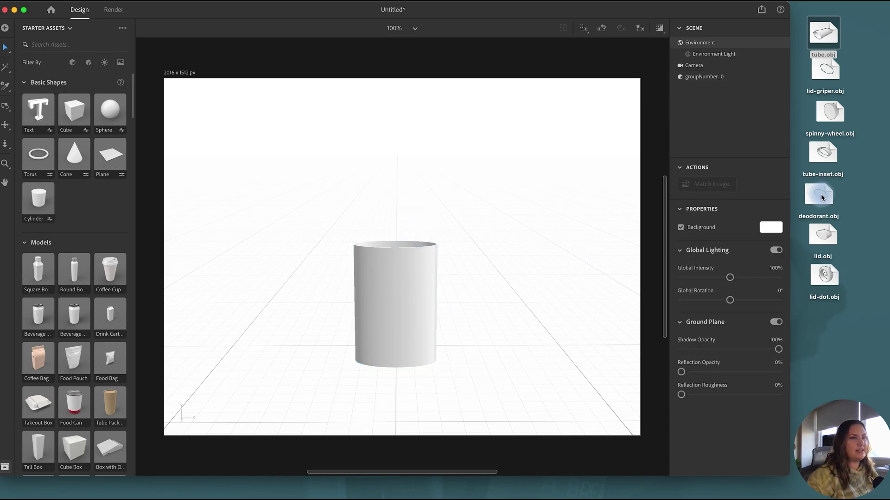
Import tube-inset.obj and centre it on the tube with the Align actions
{"action": "left_click_drag", "start_coordinate": [824, 154], "coordinate": [463, 288]}
{"action": "left_click_drag", "start_coordinate": [470, 328], "coordinate": [470, 396]}
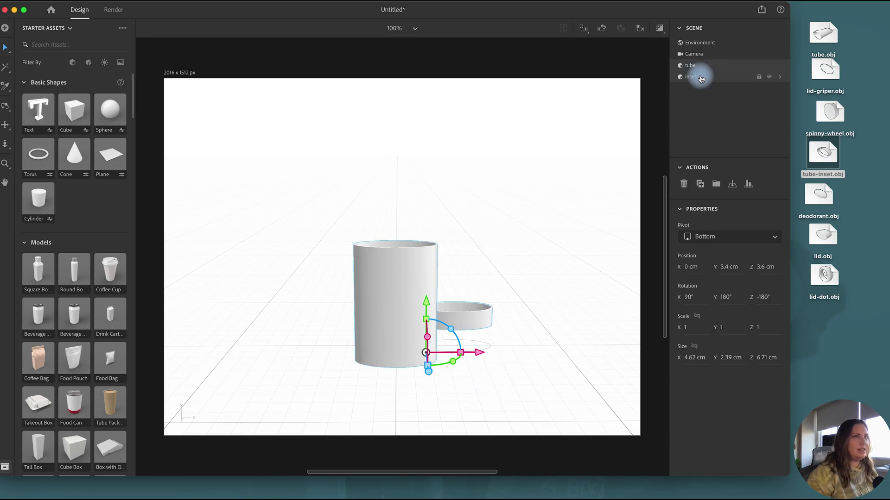
{"action": "left_click", "coordinate": [750, 186]}
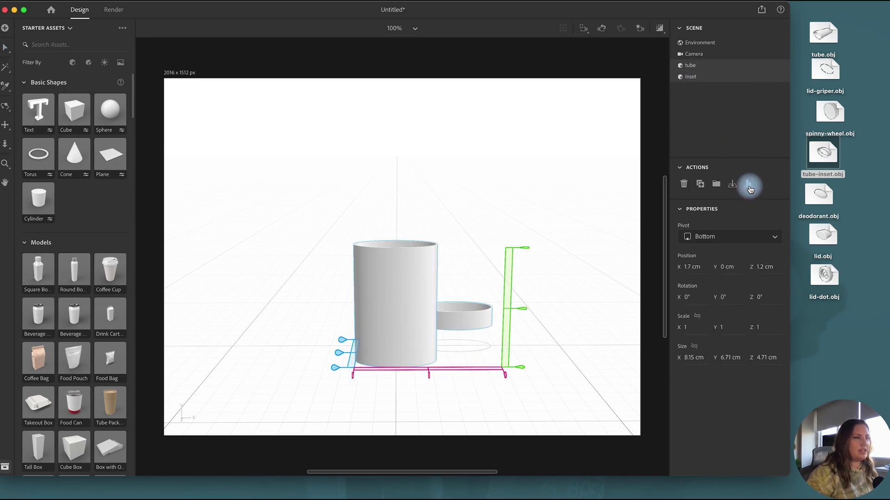
{"action": "left_click", "coordinate": [427, 377]}
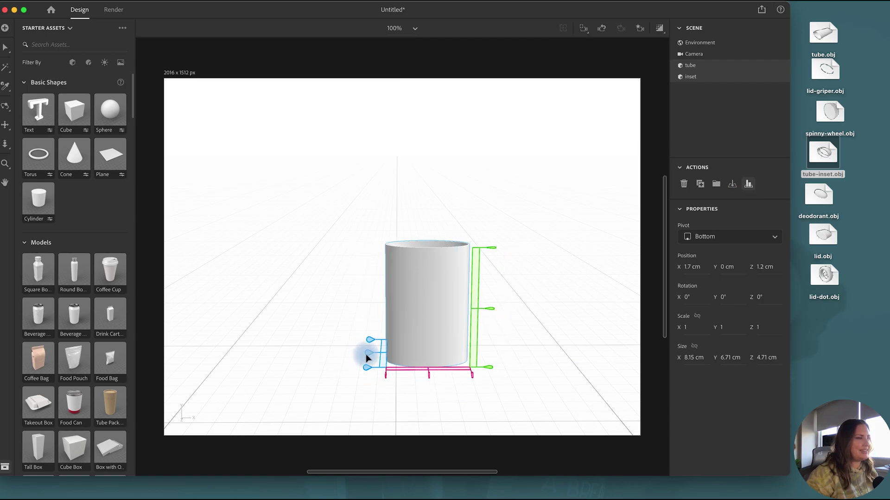
{"action": "left_click", "coordinate": [369, 354]}
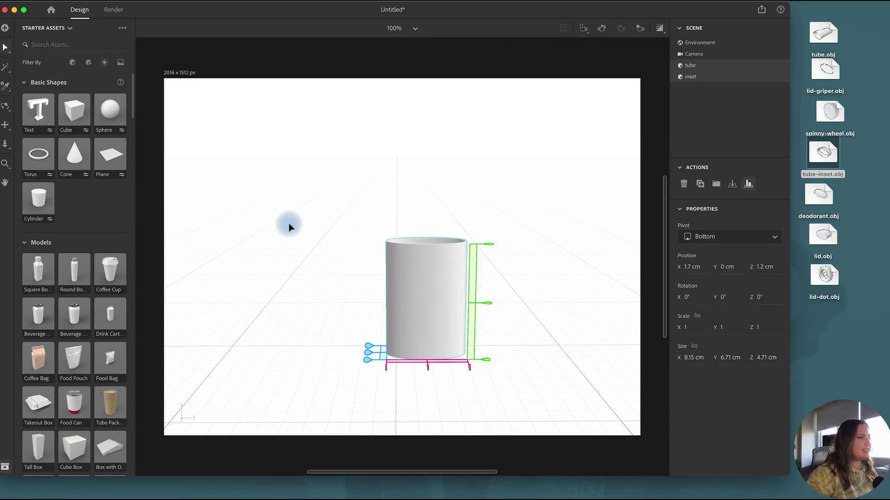
Raise the inset up onto the top of the tube
{"action": "key", "text": "v"}
{"action": "left_click_drag", "start_coordinate": [424, 301], "coordinate": [392, 176]}
{"action": "left_click", "coordinate": [4, 103]}
{"action": "left_click_drag", "start_coordinate": [423, 135], "coordinate": [441, 248]}
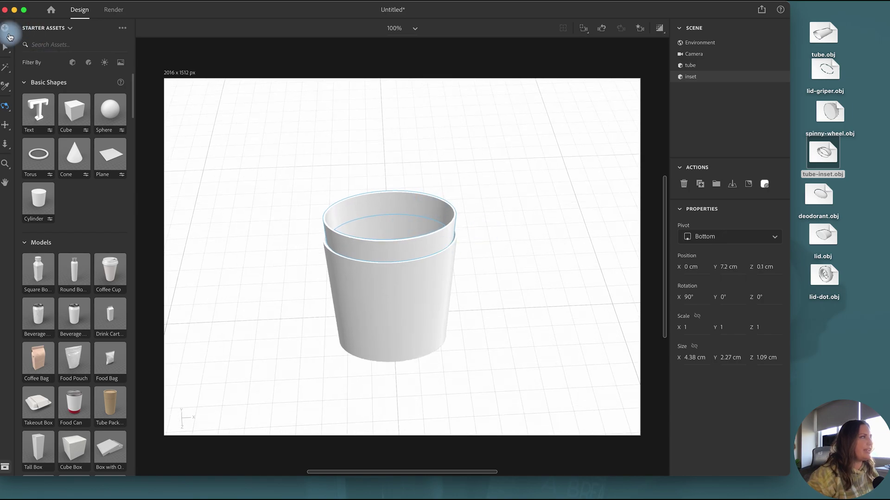
{"action": "left_click", "coordinate": [5, 48]}
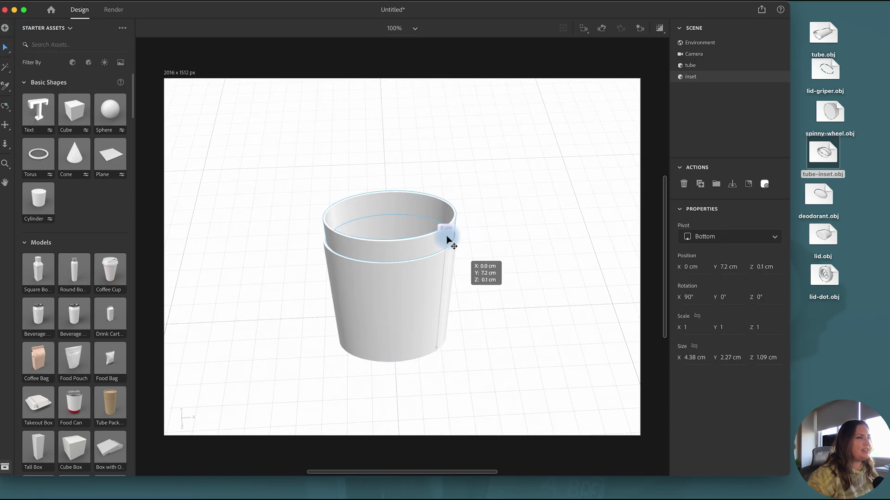
Set the inset's X size to 4.5 cm and check it in render preview
{"action": "left_click", "coordinate": [692, 357]}
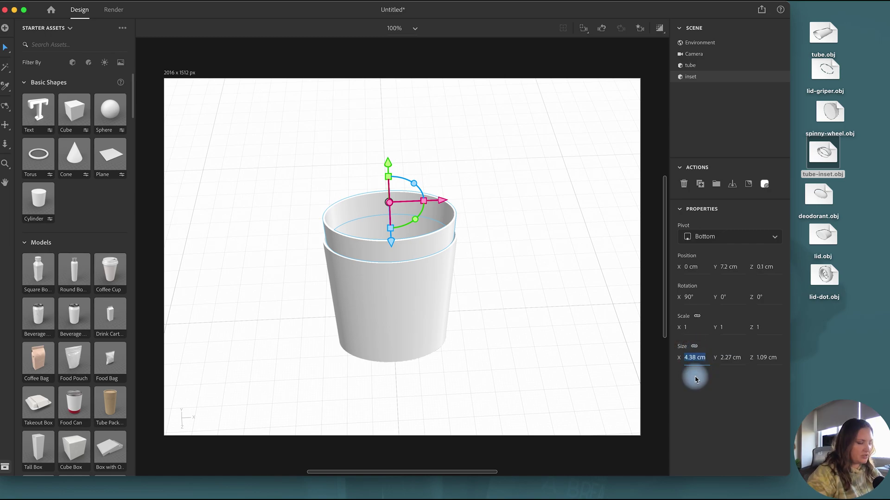
{"action": "type", "text": "4.5"}
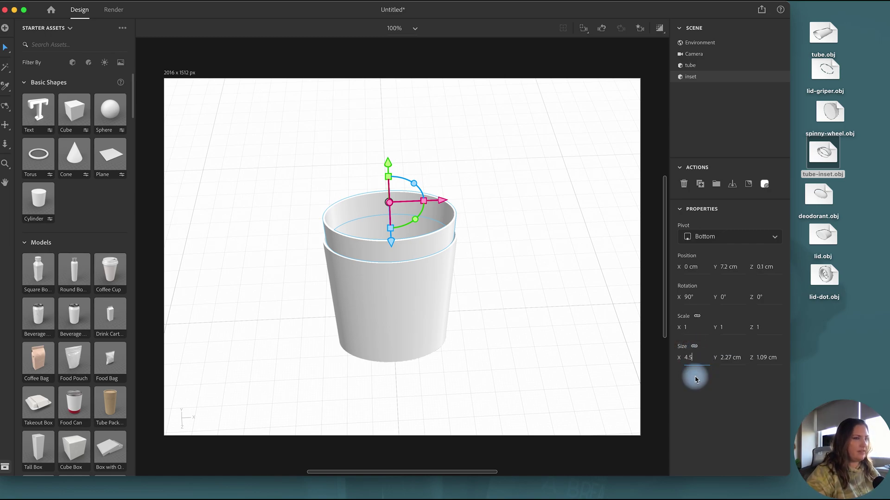
{"action": "key", "text": "Return"}
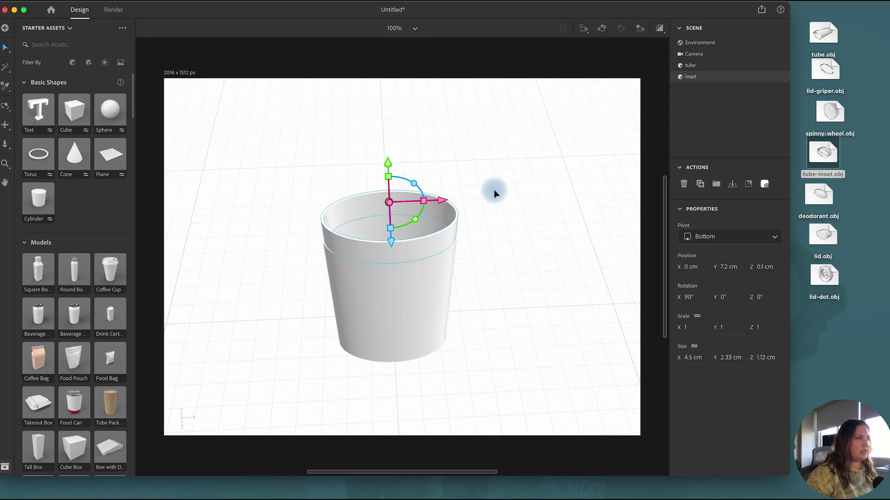
{"action": "left_click_drag", "start_coordinate": [498, 197], "coordinate": [417, 175]}
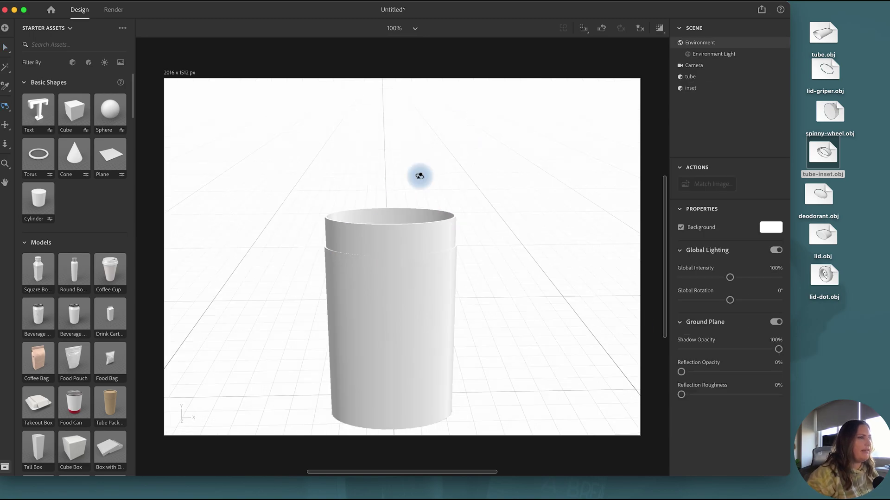
{"action": "left_click", "coordinate": [659, 30]}
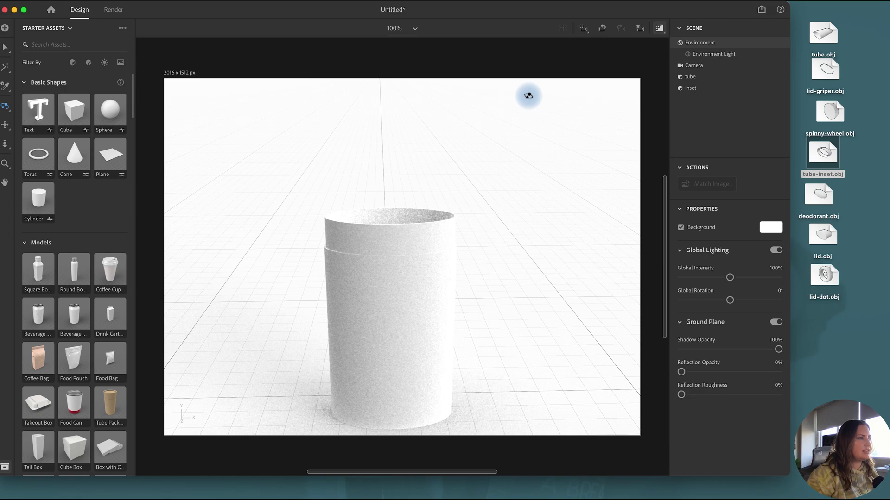
{"action": "left_click", "coordinate": [2, 47]}
Recheck the inset's width, then select the outer tube and the drawing's ellipse
{"action": "left_click", "coordinate": [366, 239]}
{"action": "left_click", "coordinate": [697, 359]}
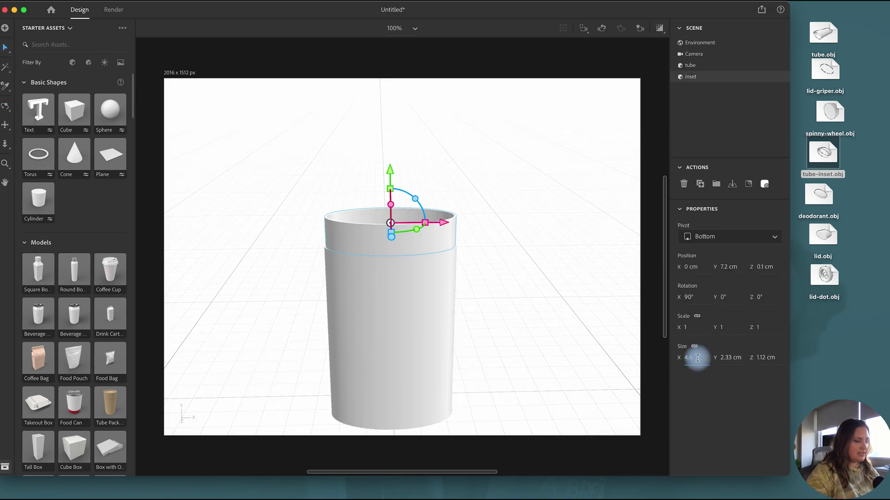
{"action": "left_click", "coordinate": [510, 277]}
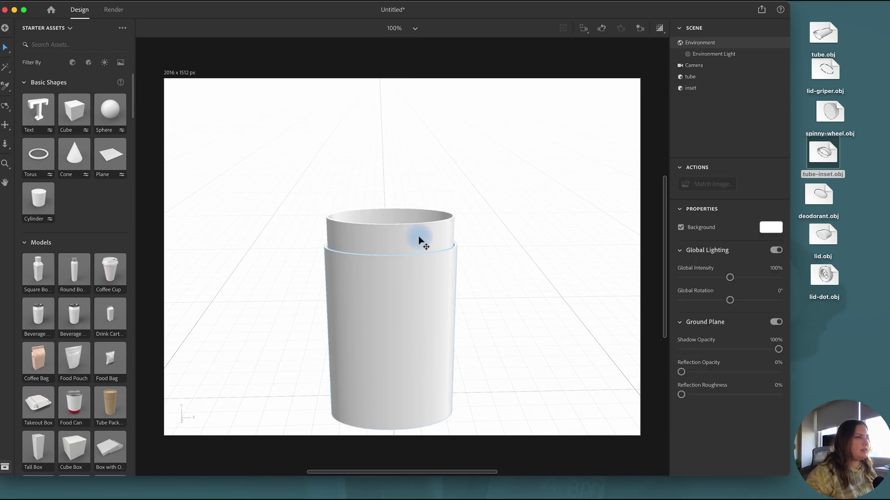
{"action": "left_click", "coordinate": [427, 275]}
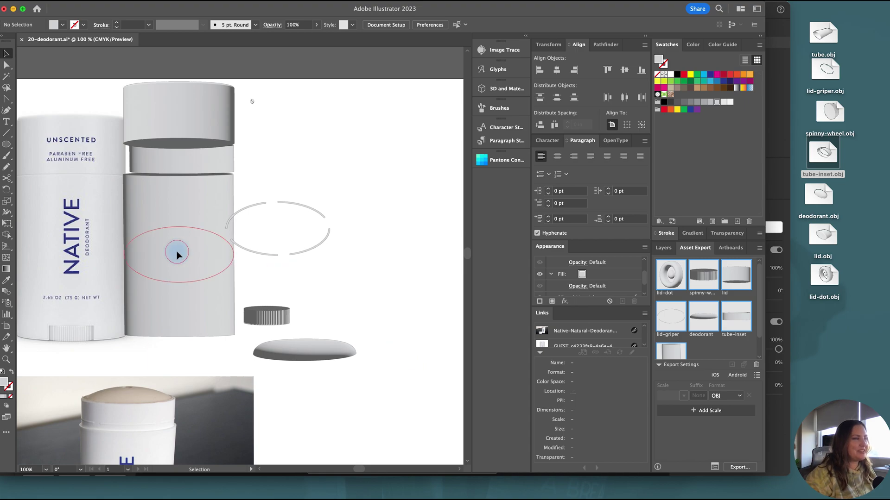
{"action": "left_click", "coordinate": [177, 254]}
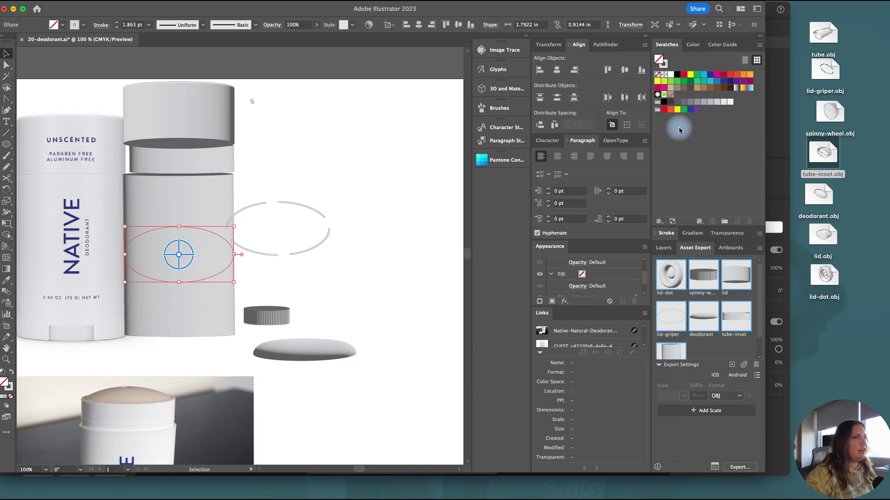
Fill the ellipse light grey, fit it onto the inset band, and select both ellipses
{"action": "left_click", "coordinate": [717, 101]}
{"action": "key", "text": "ctrl+z"}
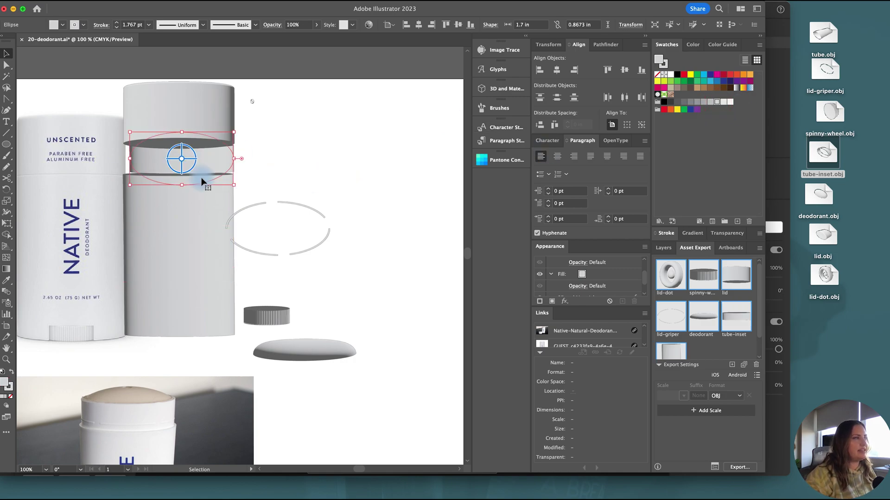
{"action": "key", "text": "a"}
{"action": "key", "text": "v"}
{"action": "left_click", "coordinate": [189, 239], "text": "shift"}
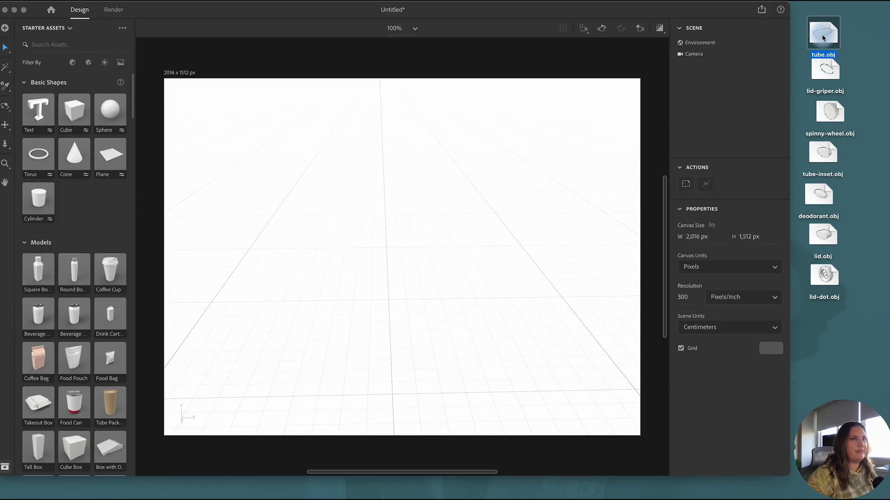
Import tube.obj and stand it upright, rotated 90° on X, on the ground plane
{"action": "left_click_drag", "start_coordinate": [822, 35], "coordinate": [391, 380]}
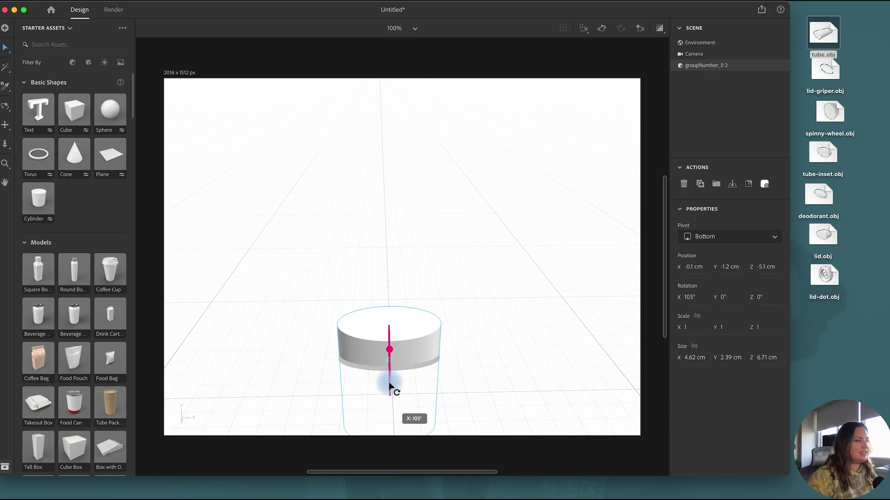
{"action": "left_click_drag", "start_coordinate": [389, 387], "coordinate": [391, 384]}
{"action": "left_click", "coordinate": [732, 184]}
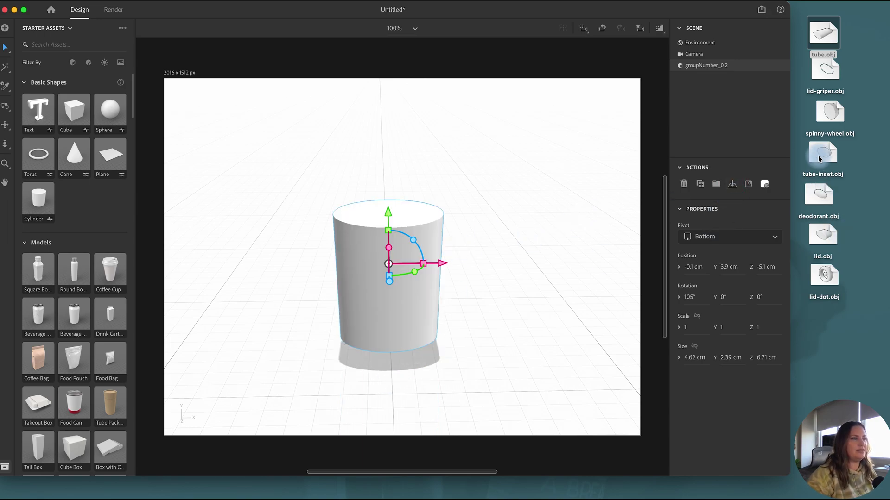
{"action": "left_click", "coordinate": [284, 314]}
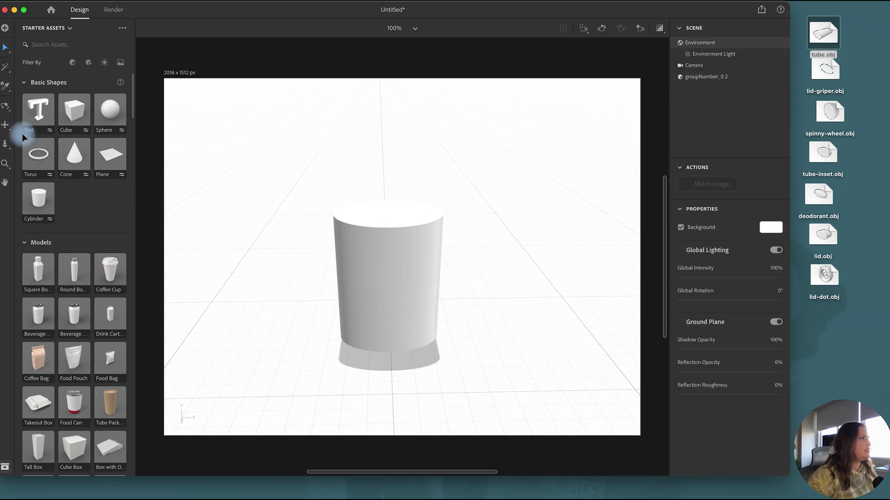
{"action": "left_click", "coordinate": [3, 110]}
{"action": "left_click_drag", "start_coordinate": [277, 356], "coordinate": [249, 250]}
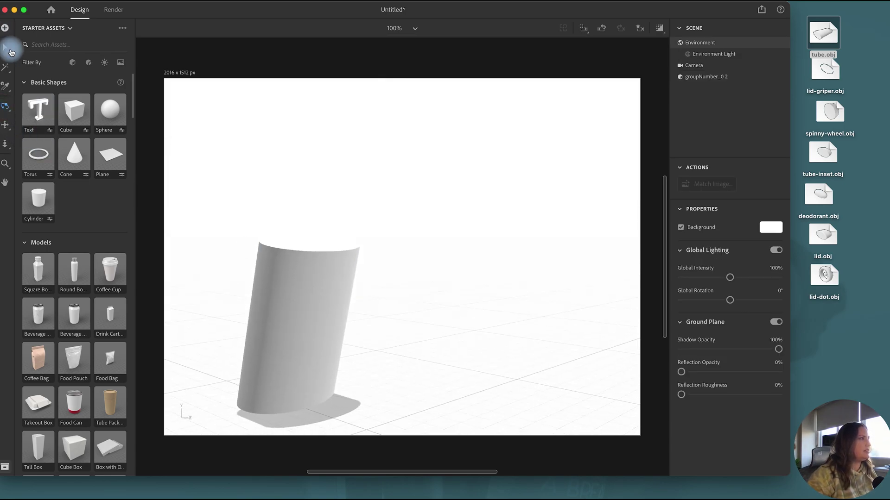
{"action": "left_click", "coordinate": [9, 50]}
{"action": "left_click", "coordinate": [298, 294]}
{"action": "left_click_drag", "start_coordinate": [296, 291], "coordinate": [290, 280]}
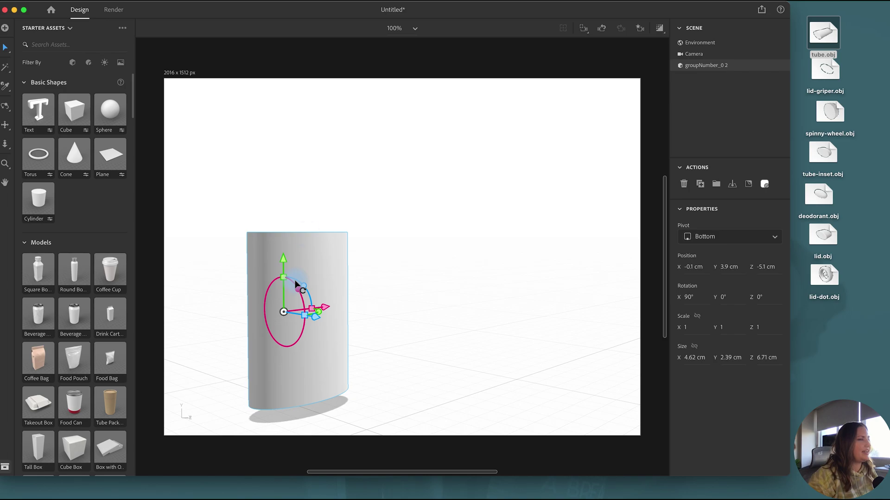
{"action": "left_click", "coordinate": [732, 184]}
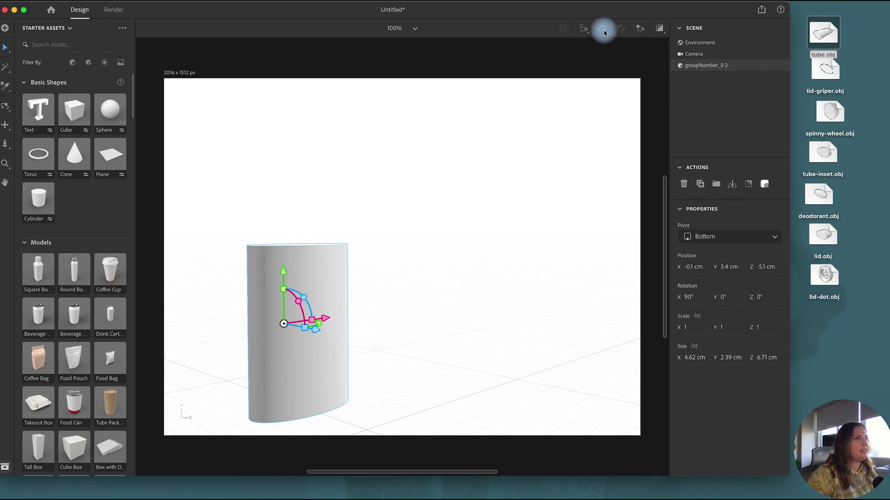
Switch to the Front camera bookmark
{"action": "left_click", "coordinate": [640, 28]}
{"action": "left_click", "coordinate": [588, 64]}
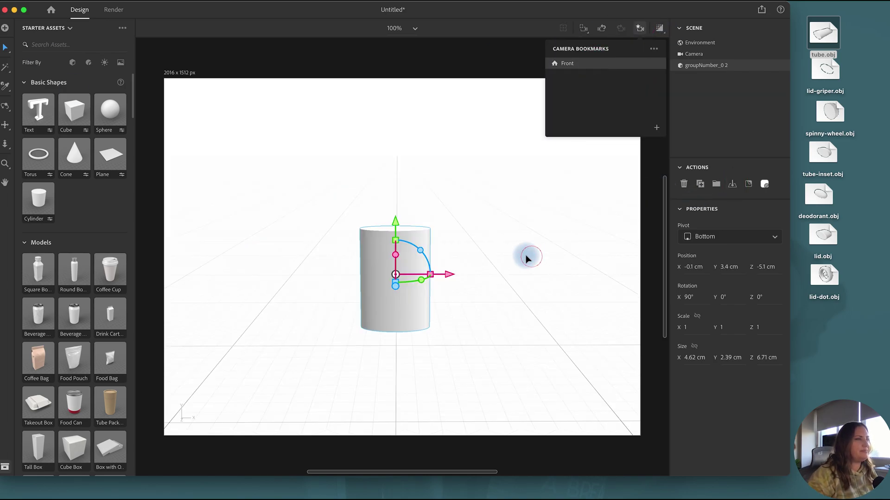
{"action": "left_click", "coordinate": [467, 266]}
{"action": "scroll", "coordinate": [398, 257], "scroll_direction": "up", "scroll_amount": 3}
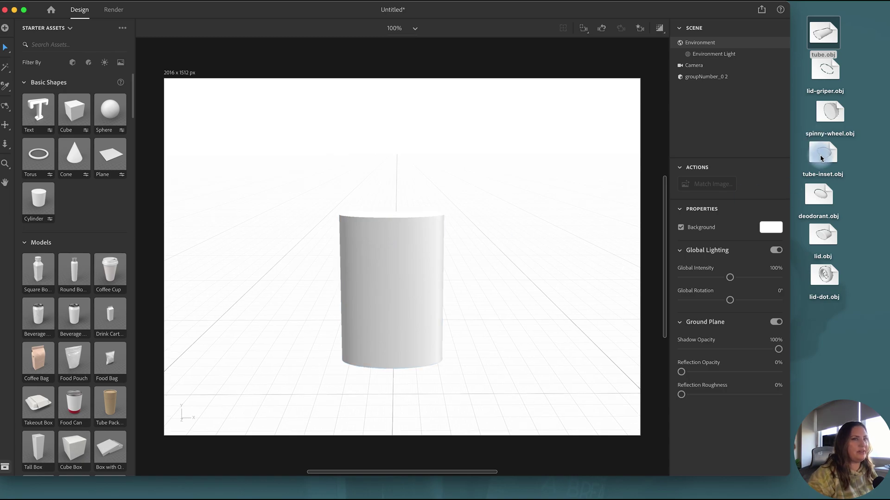
Import tube-inset.obj and position it centred above the tube
{"action": "left_click_drag", "start_coordinate": [821, 160], "coordinate": [471, 399]}
{"action": "left_click_drag", "start_coordinate": [468, 330], "coordinate": [457, 304]}
{"action": "left_click_drag", "start_coordinate": [456, 241], "coordinate": [457, 163]}
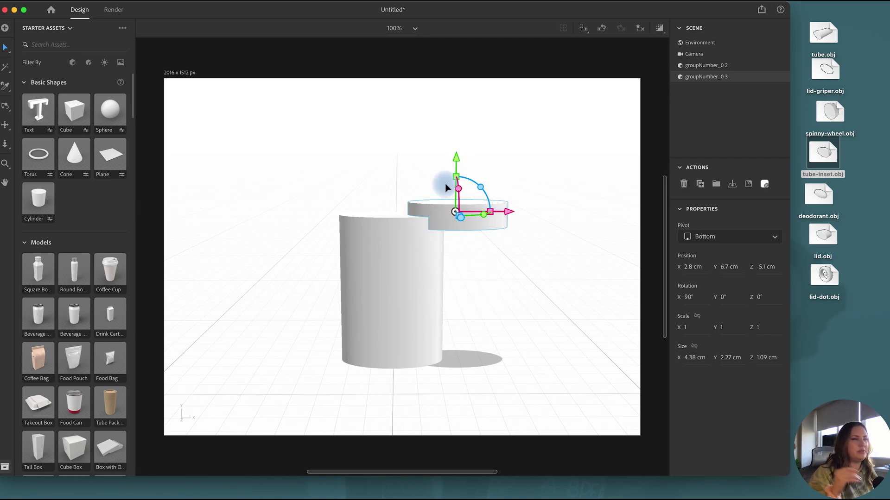
{"action": "left_click_drag", "start_coordinate": [491, 215], "coordinate": [440, 237]}
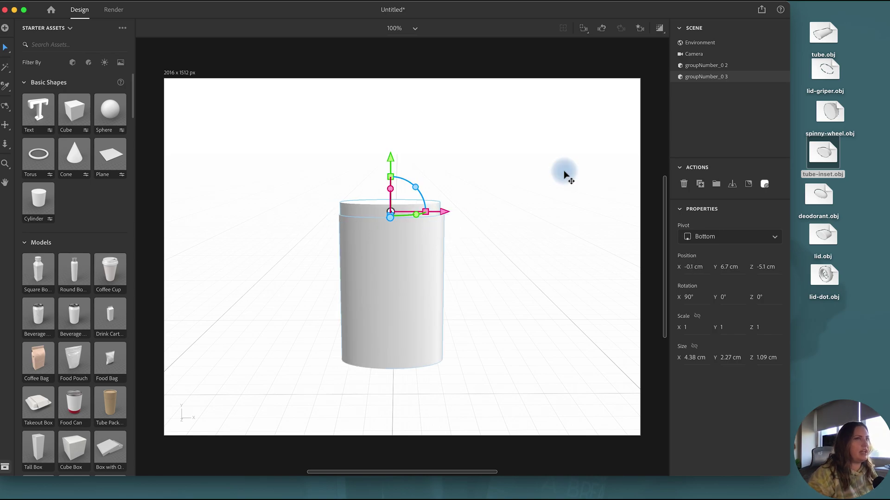
Rename the tube layer 'tube' and lift the inset to Y 7.2 cm
{"action": "double_click", "coordinate": [712, 65]}
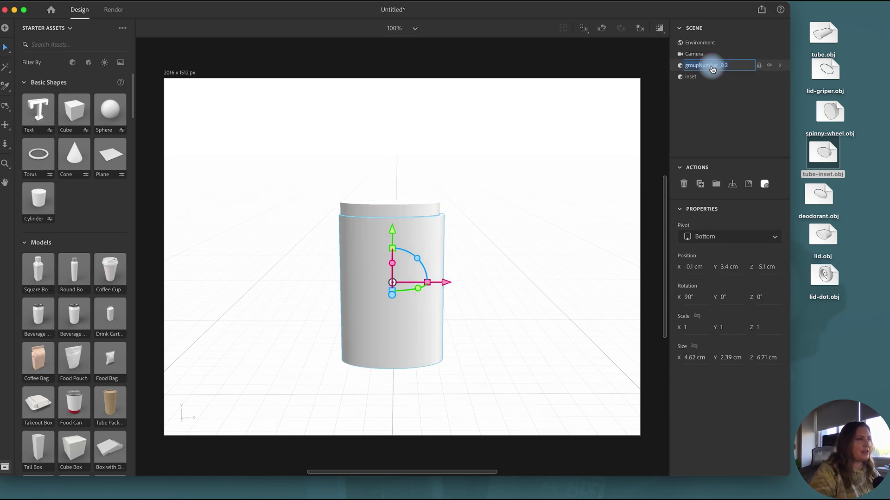
{"action": "type", "text": "tube"}
{"action": "left_click", "coordinate": [712, 76]}
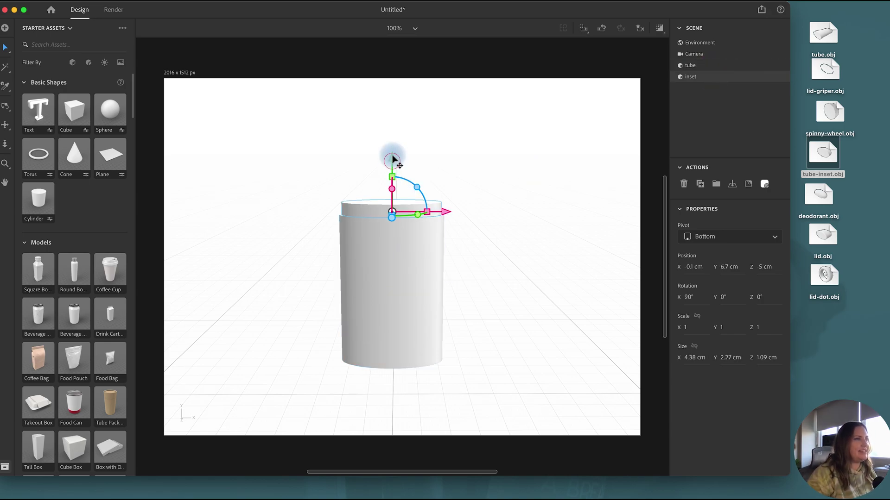
{"action": "left_click_drag", "start_coordinate": [392, 159], "coordinate": [398, 154]}
{"action": "left_click", "coordinate": [503, 215]}
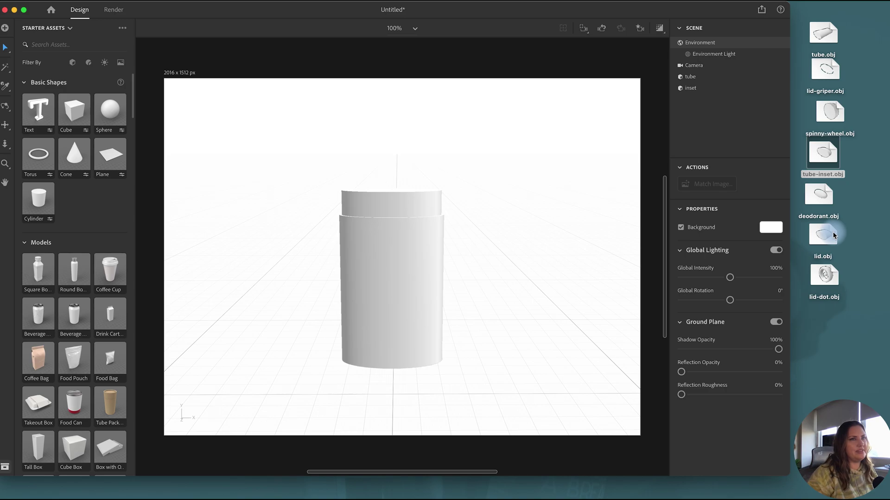
Import lid-griper.obj and rotate it 90° on X
{"action": "left_click_drag", "start_coordinate": [825, 71], "coordinate": [479, 367]}
{"action": "left_click_drag", "start_coordinate": [479, 252], "coordinate": [488, 332]}
{"action": "mouse_move", "coordinate": [487, 288]}
{"action": "left_mouse_down"}
{"action": "mouse_move", "coordinate": [468, 246]}
{"action": "mouse_move", "coordinate": [482, 285]}
{"action": "left_mouse_up"}
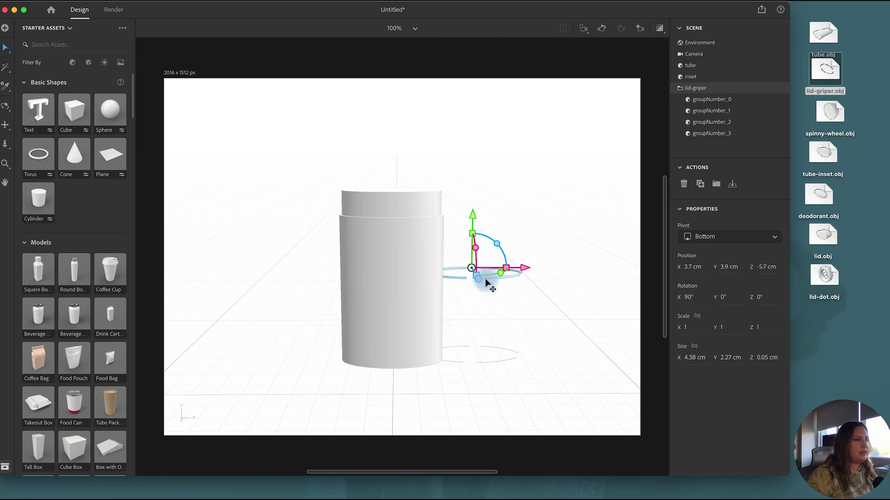
{"action": "left_click", "coordinate": [683, 90]}
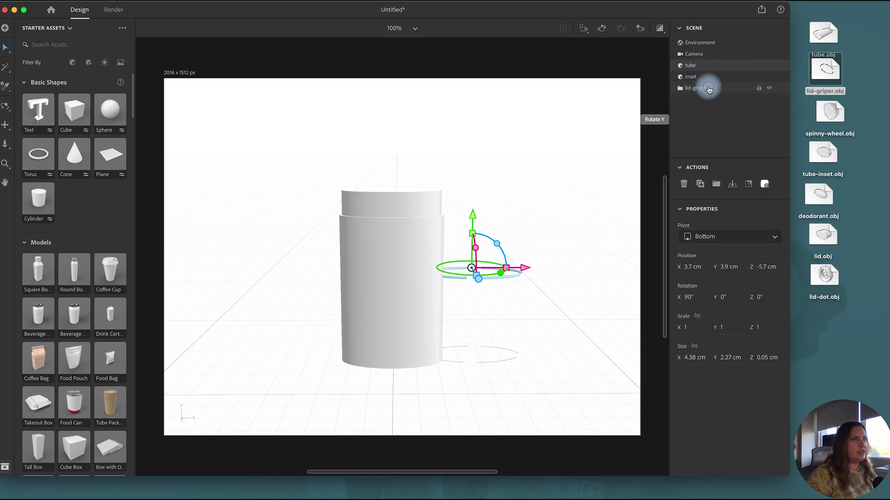
Select the tube and inset and centre-align them
{"action": "left_click", "coordinate": [690, 66], "text": "shift"}
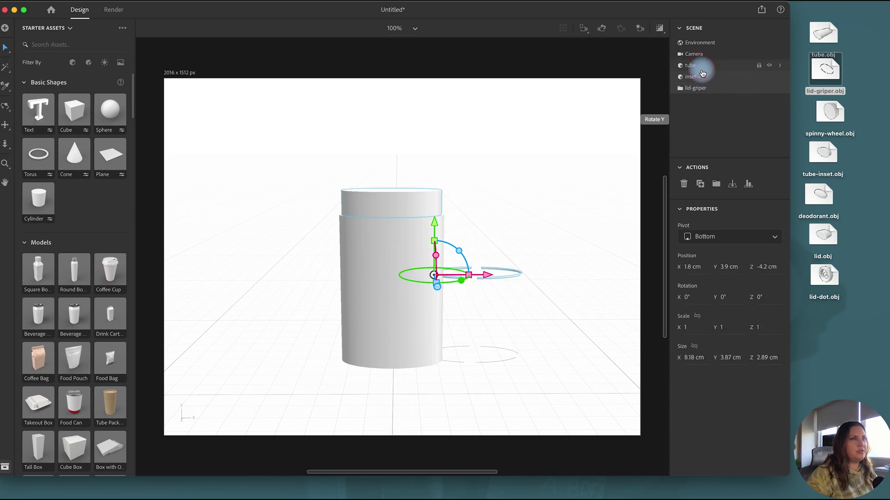
{"action": "left_click", "coordinate": [748, 184]}
{"action": "left_click", "coordinate": [435, 377]}
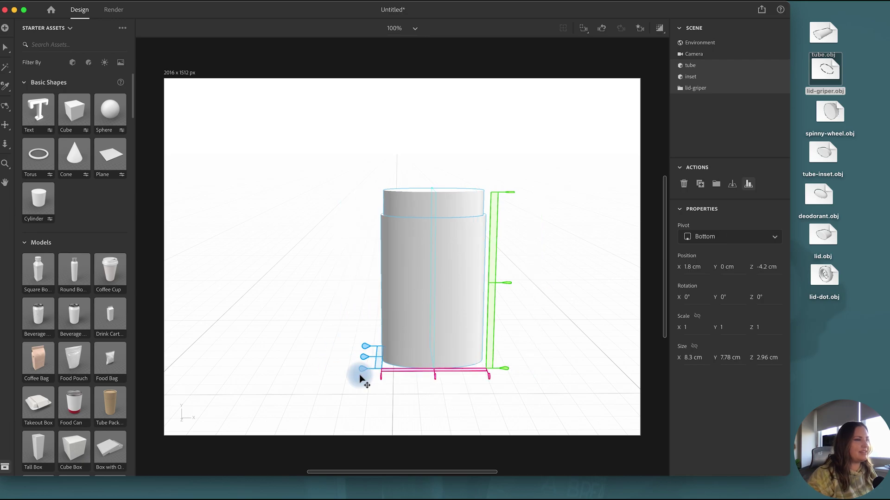
Raise the lid-griper to Y 7.1 cm with locked proportions and check the render preview
{"action": "left_click", "coordinate": [5, 47]}
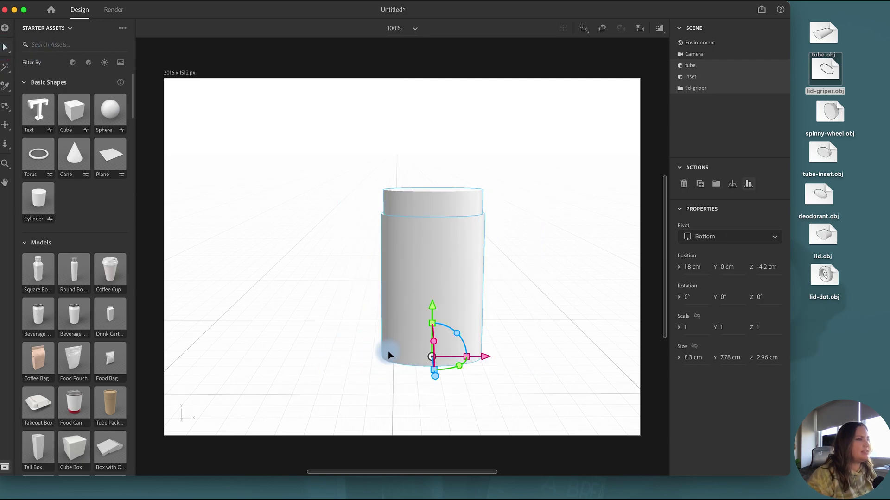
{"action": "left_click_drag", "start_coordinate": [392, 354], "coordinate": [393, 153]}
{"action": "left_click", "coordinate": [694, 346]}
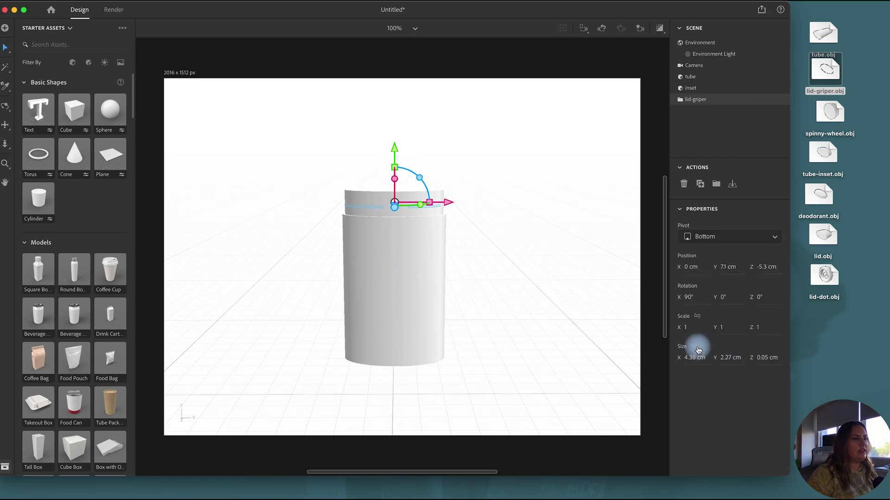
{"action": "left_click", "coordinate": [696, 360]}
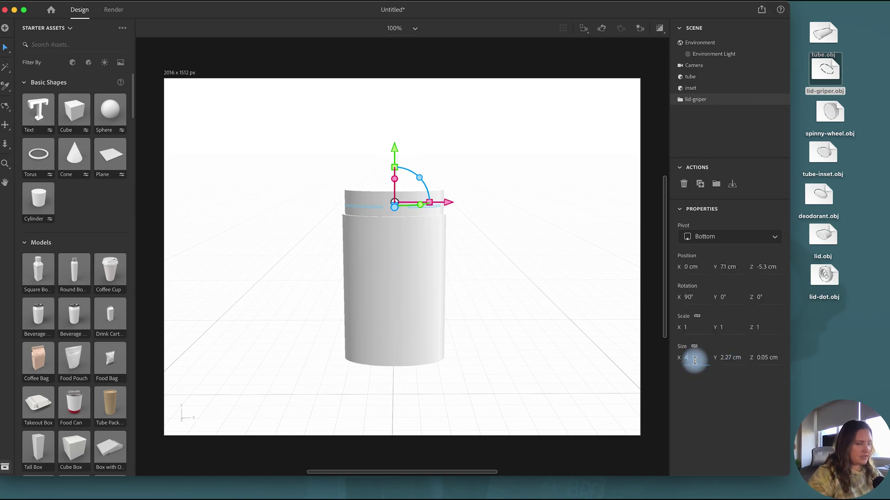
{"action": "left_click", "coordinate": [502, 286]}
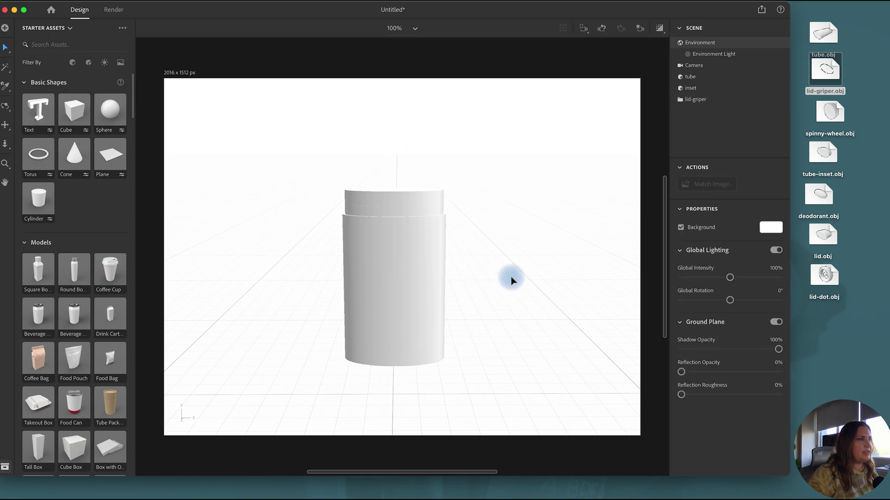
{"action": "left_click", "coordinate": [659, 31]}
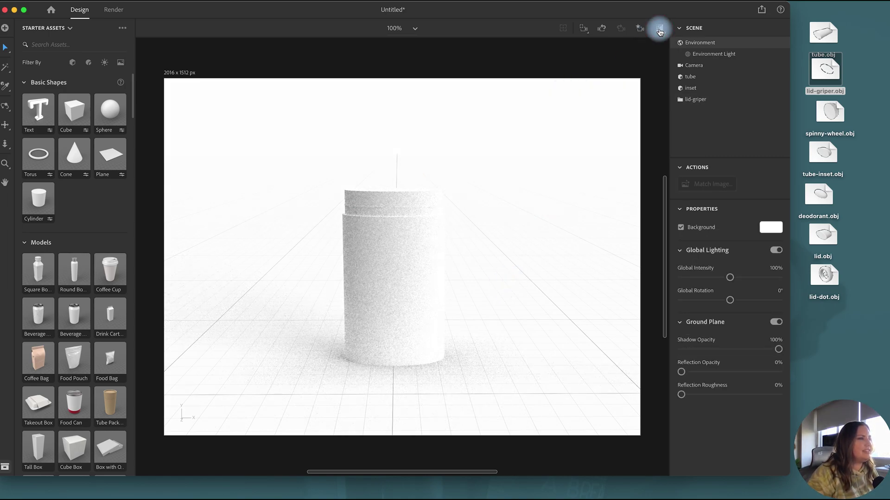
{"action": "left_click", "coordinate": [660, 33]}
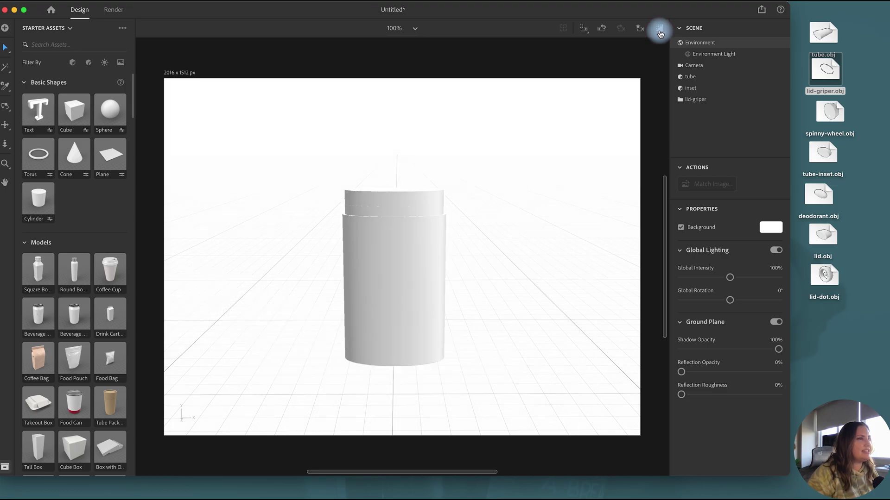
Apply the Studio Low Key Light environment to the scene and preview it
{"action": "left_click", "coordinate": [308, 213]}
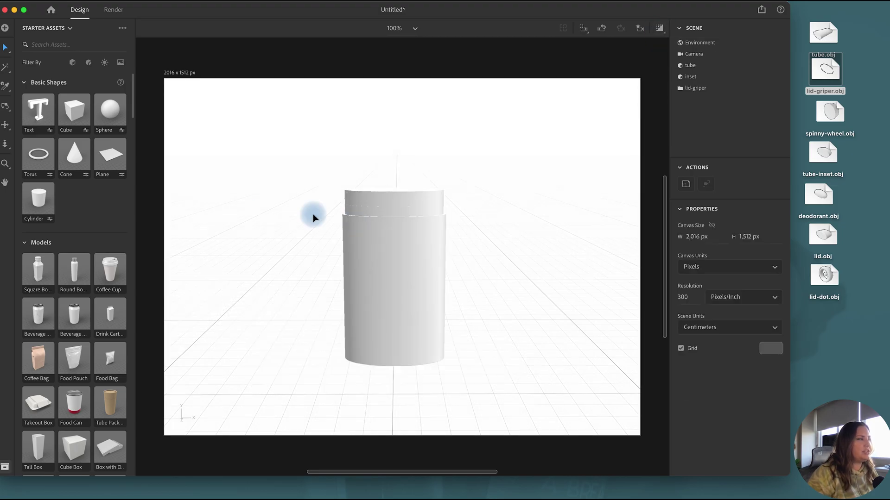
{"action": "scroll", "coordinate": [95, 220], "scroll_direction": "down", "scroll_amount": 5}
{"action": "scroll", "coordinate": [96, 221], "scroll_direction": "down", "scroll_amount": 20}
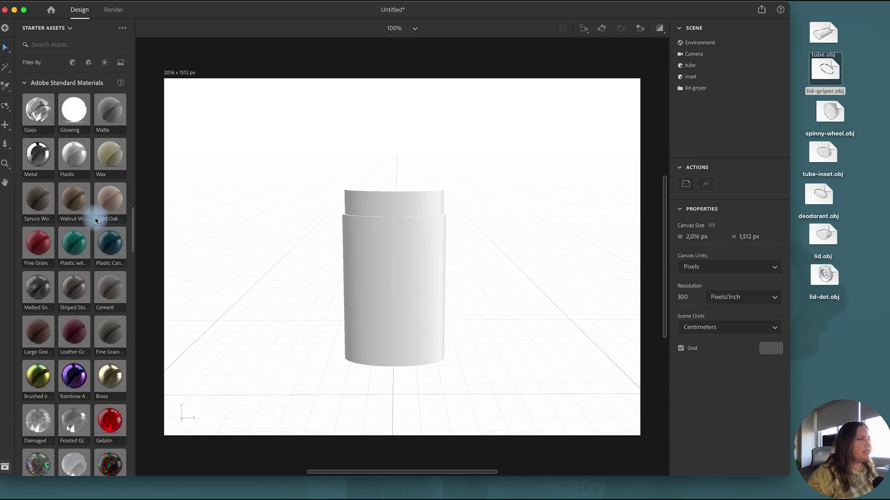
{"action": "scroll", "coordinate": [95, 221], "scroll_direction": "down", "scroll_amount": 15}
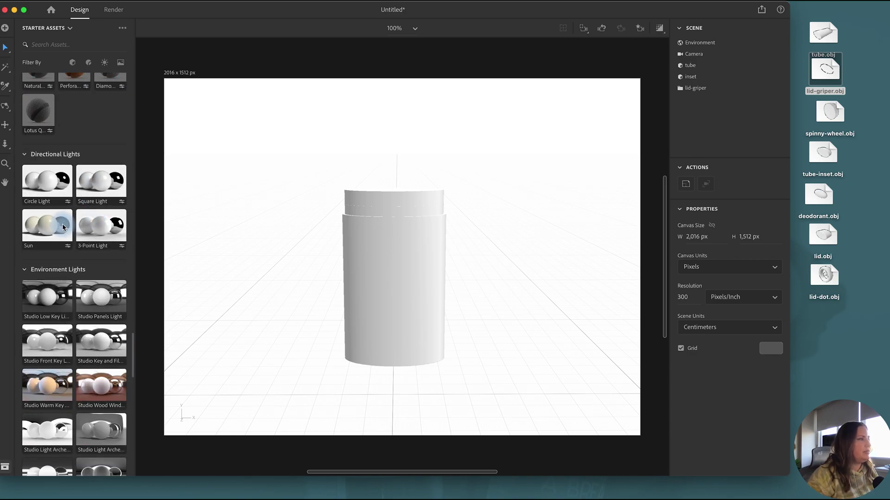
{"action": "scroll", "coordinate": [80, 241], "scroll_direction": "down", "scroll_amount": 2}
{"action": "left_click_drag", "start_coordinate": [59, 269], "coordinate": [361, 379]}
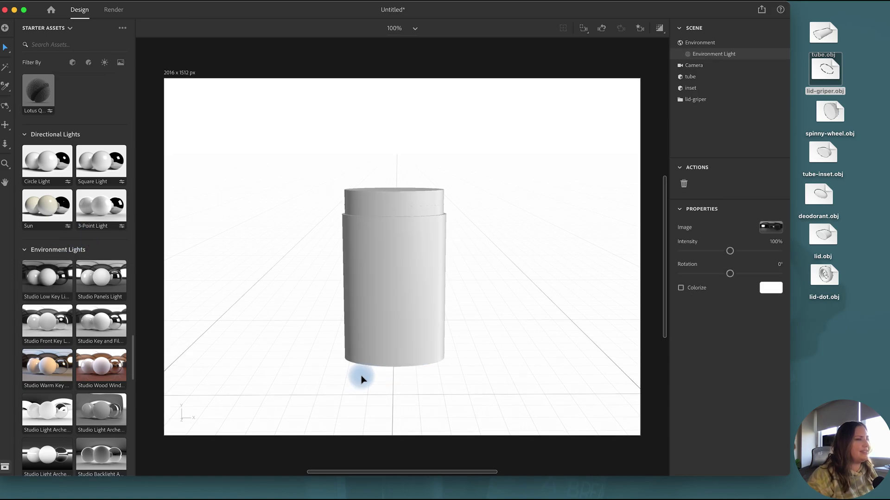
{"action": "left_click", "coordinate": [659, 30]}
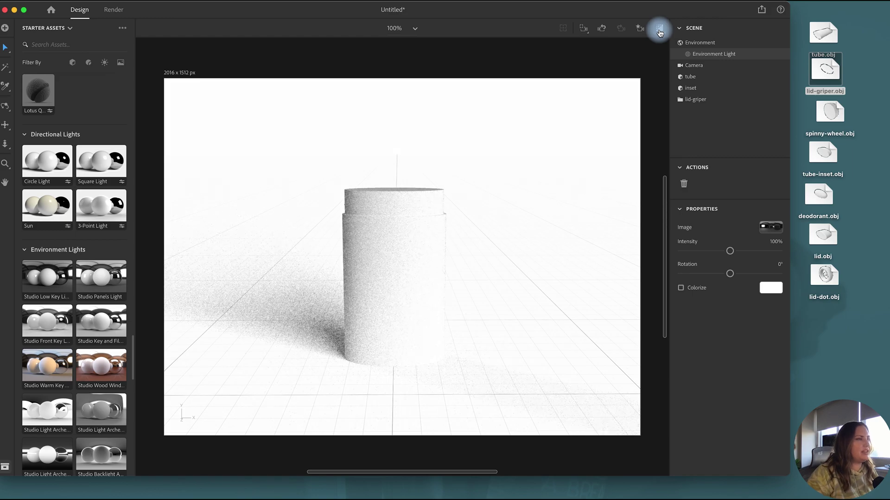
{"action": "left_click", "coordinate": [660, 30]}
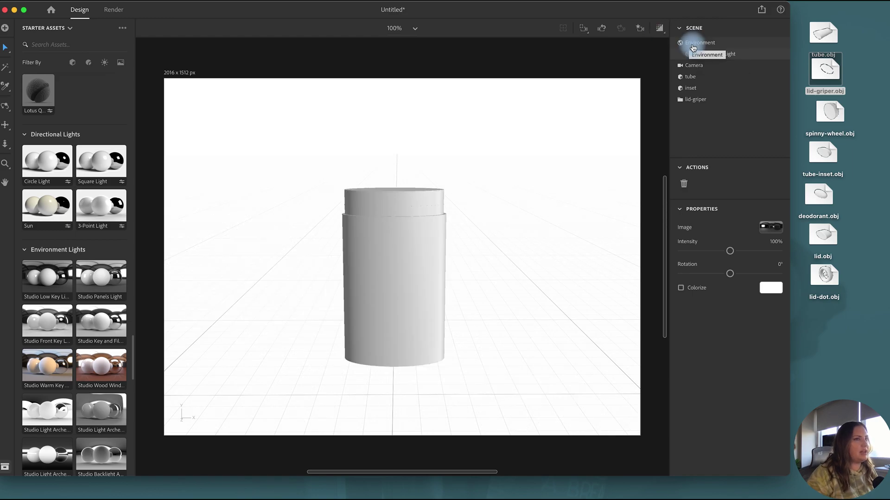
Set environment Global Intensity 53%, Shadow Opacity 38% and Global Rotation -28°
{"action": "left_click", "coordinate": [694, 44]}
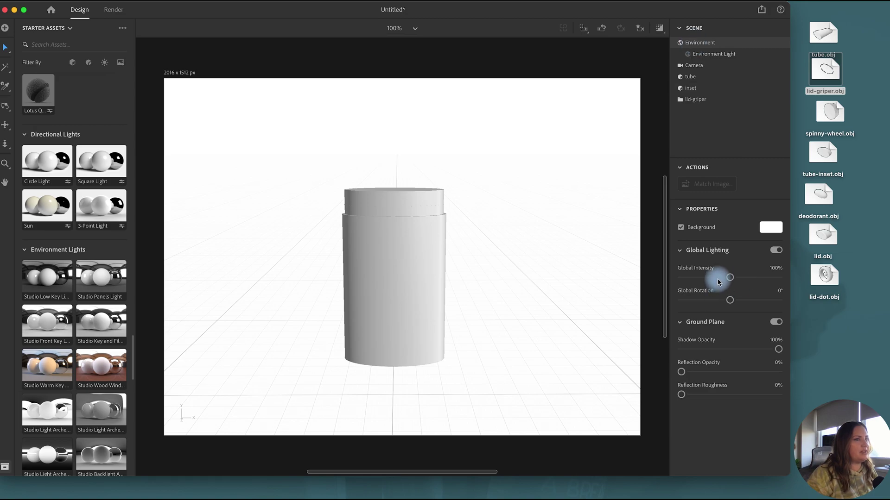
{"action": "left_click_drag", "start_coordinate": [719, 282], "coordinate": [716, 282]}
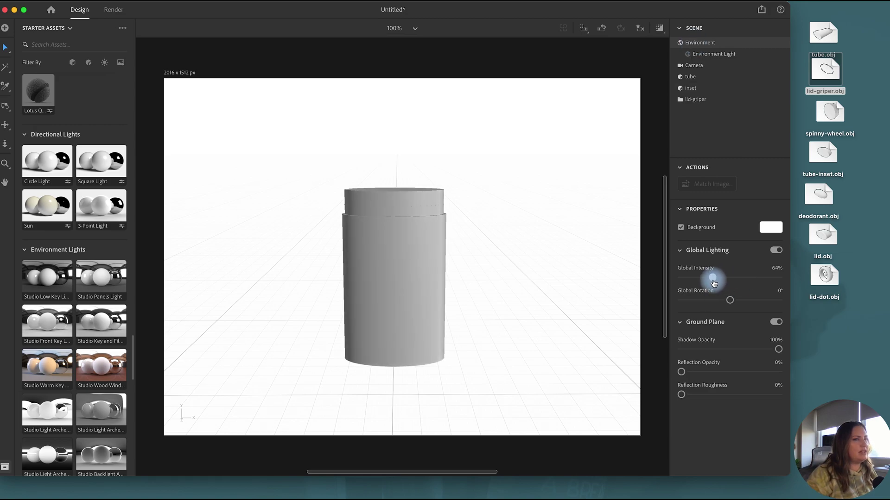
{"action": "left_click", "coordinate": [657, 31]}
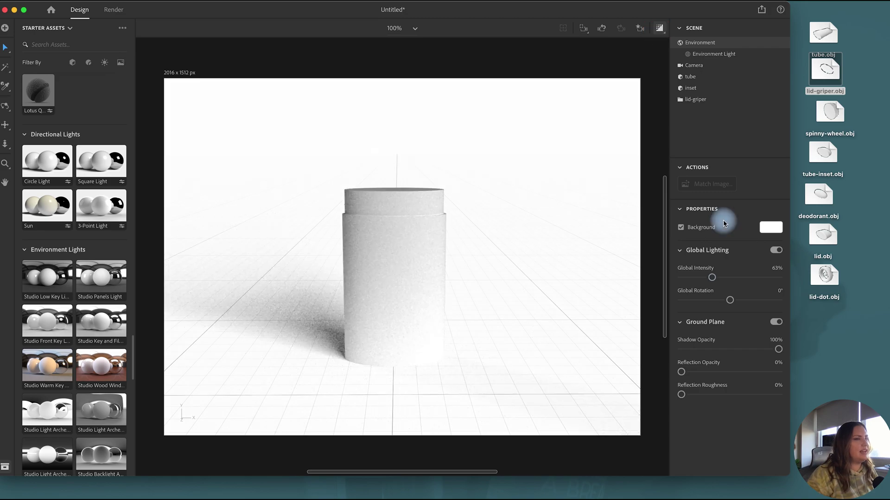
{"action": "left_click", "coordinate": [719, 354]}
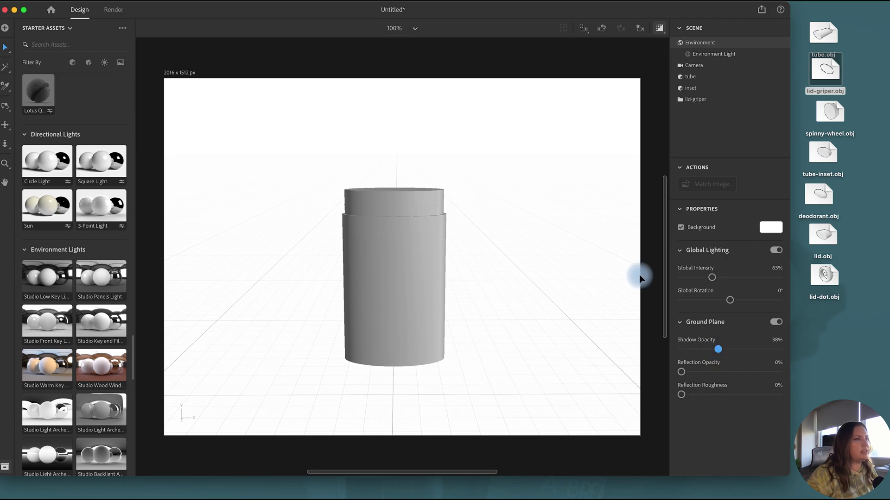
{"action": "left_click_drag", "start_coordinate": [730, 300], "coordinate": [707, 277]}
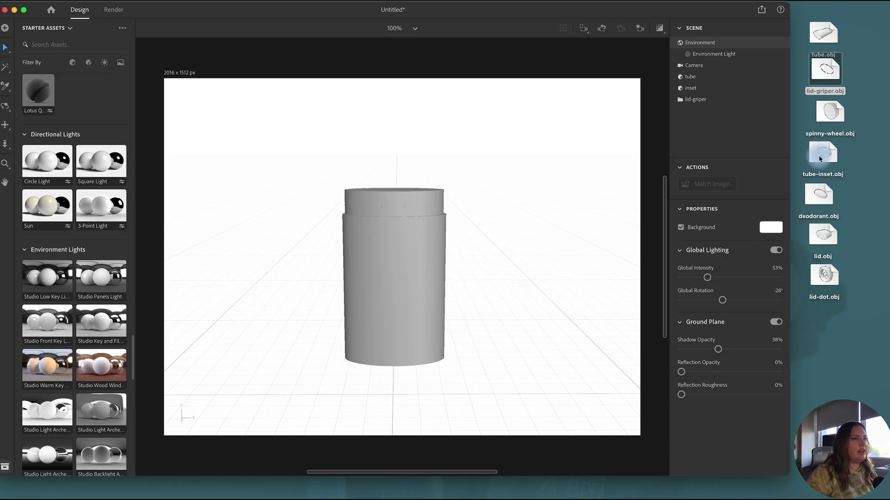
Import lid.obj, drop it to the ground, and slide it right of the tube
{"action": "left_click_drag", "start_coordinate": [819, 159], "coordinate": [244, 218]}
{"action": "left_click_drag", "start_coordinate": [523, 204], "coordinate": [836, 141]}
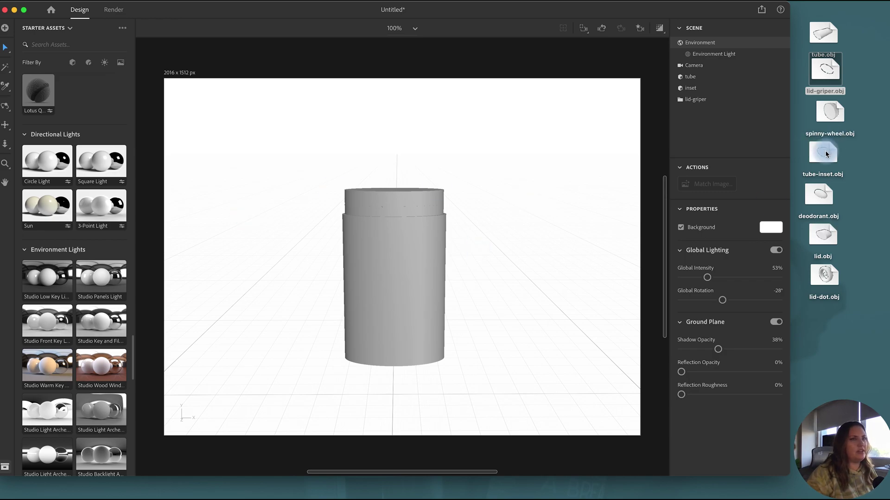
{"action": "left_click_drag", "start_coordinate": [823, 234], "coordinate": [474, 306]}
{"action": "left_click", "coordinate": [732, 182]}
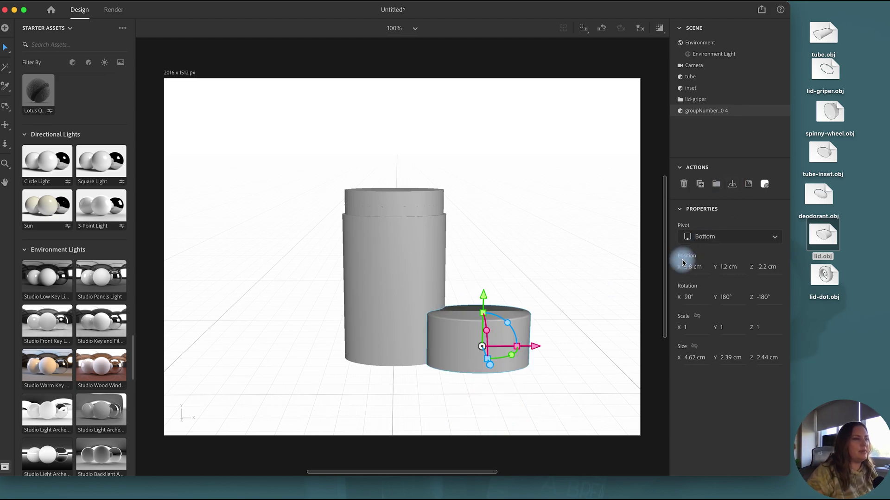
{"action": "left_click_drag", "start_coordinate": [536, 346], "coordinate": [582, 347]}
Import lid-dot.obj and set it rotated on top of the lid
{"action": "left_click_drag", "start_coordinate": [824, 275], "coordinate": [597, 368]}
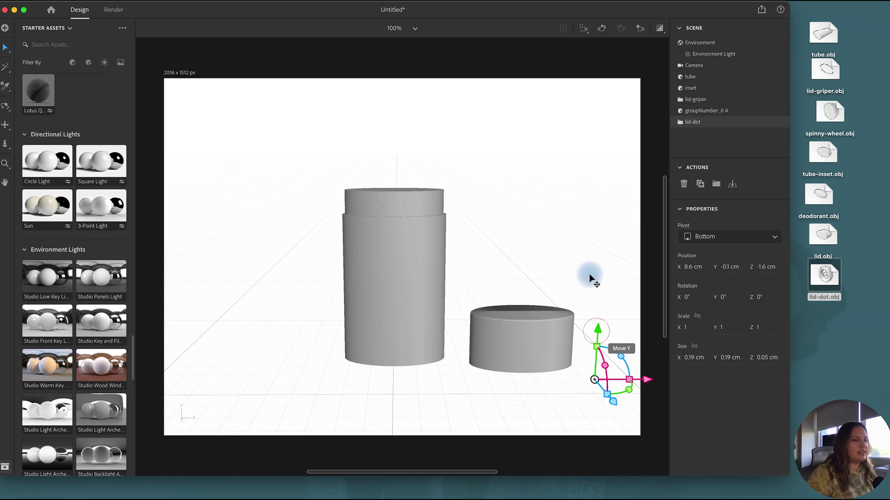
{"action": "mouse_move", "coordinate": [591, 272]}
{"action": "left_mouse_down"}
{"action": "mouse_move", "coordinate": [604, 317]}
{"action": "mouse_move", "coordinate": [601, 278]}
{"action": "left_mouse_up"}
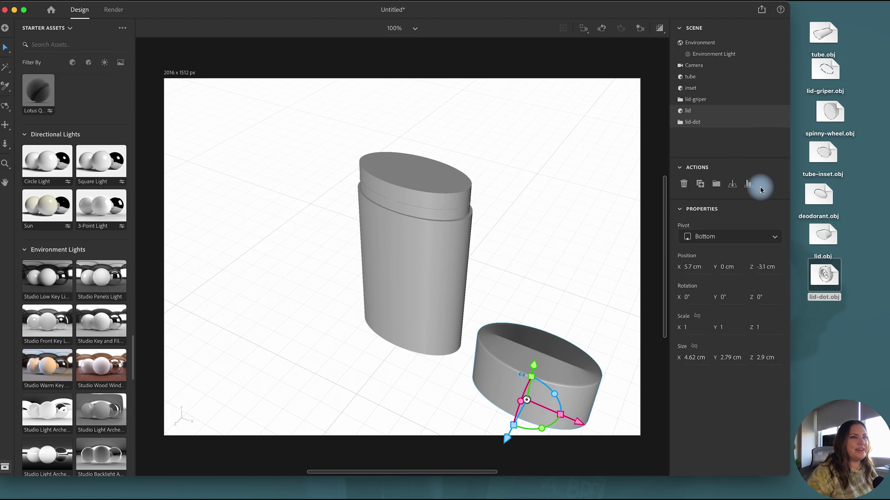
{"action": "left_click", "coordinate": [750, 185]}
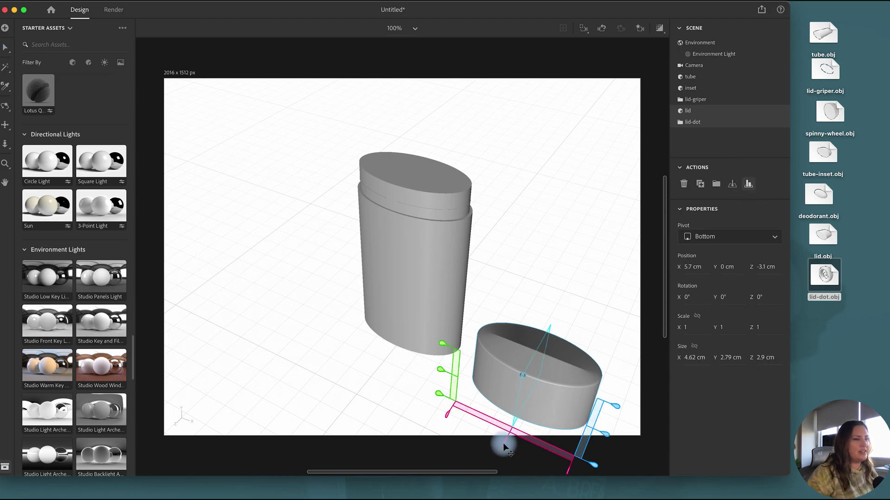
{"action": "left_click", "coordinate": [606, 435]}
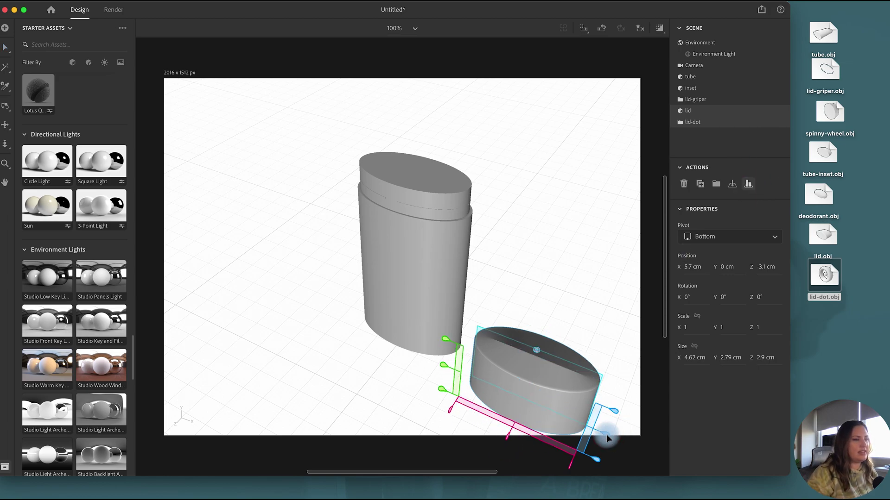
{"action": "left_click", "coordinate": [691, 122]}
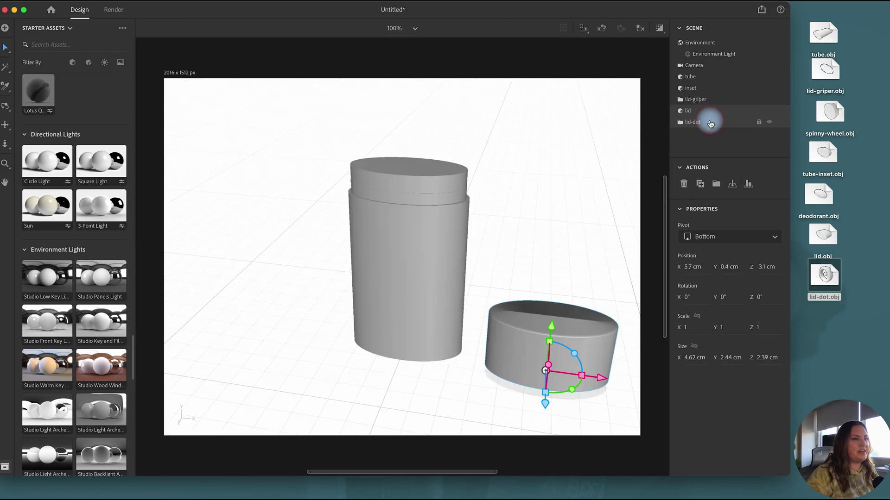
{"action": "left_click_drag", "start_coordinate": [557, 275], "coordinate": [558, 276]}
{"action": "left_click", "coordinate": [604, 302]}
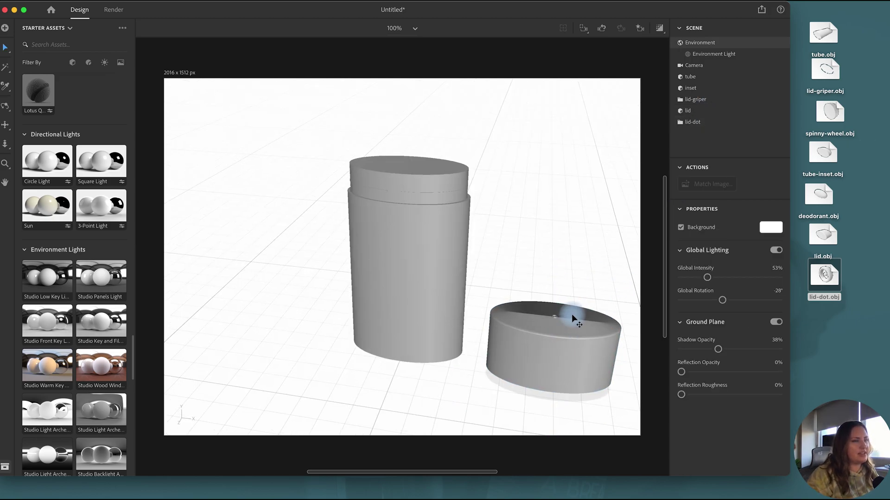
Inspect the lid-dot from closer, then import deodorant.obj into the scene
{"action": "scroll", "coordinate": [572, 313], "scroll_direction": "up", "scroll_amount": 3}
{"action": "key", "text": "2"}
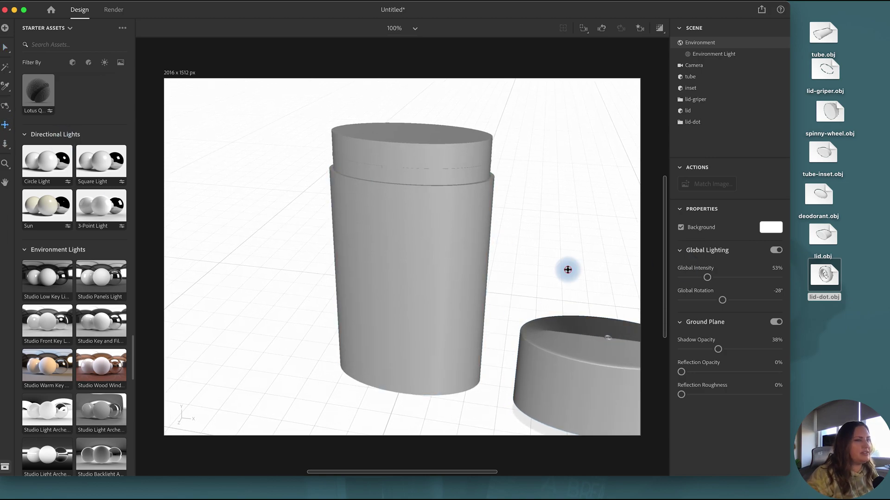
{"action": "left_click_drag", "start_coordinate": [551, 267], "coordinate": [298, 191]}
{"action": "scroll", "coordinate": [417, 262], "scroll_direction": "up", "scroll_amount": 5}
{"action": "key", "text": "1"}
{"action": "left_click_drag", "start_coordinate": [437, 135], "coordinate": [445, 171]}
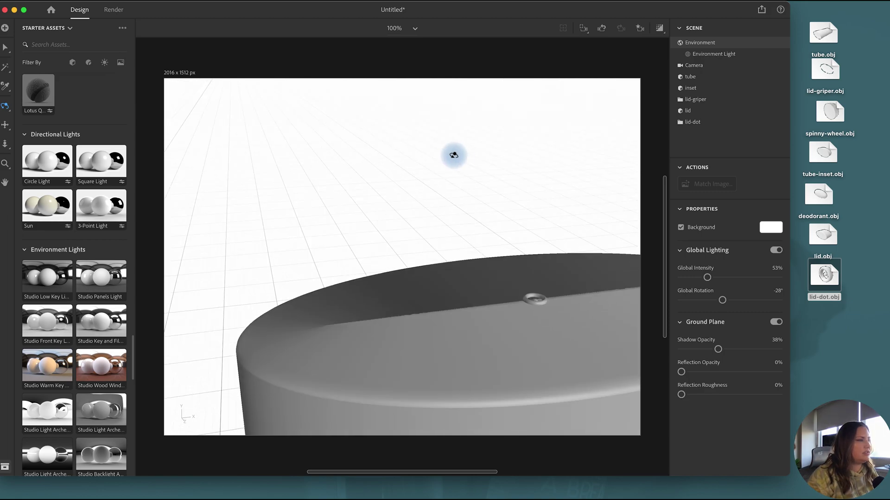
{"action": "key", "text": "f"}
{"action": "left_click_drag", "start_coordinate": [818, 195], "coordinate": [342, 365]}
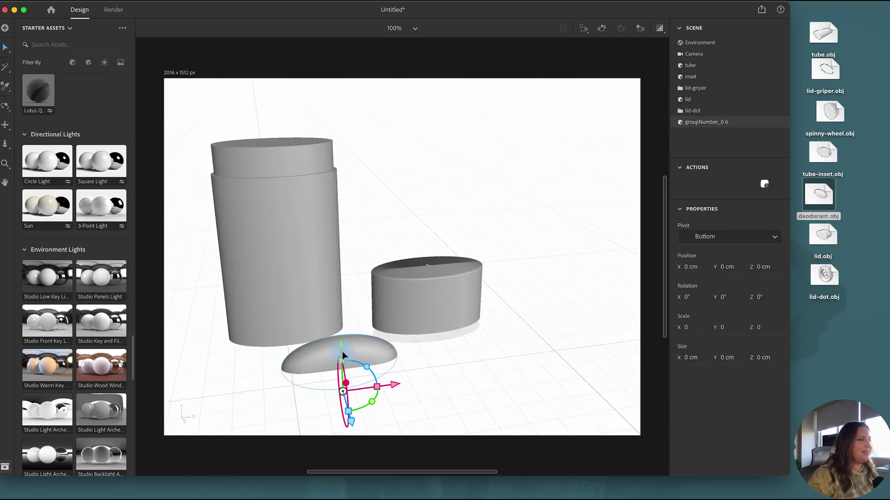
Stand the deodorant upright and group it with the tube parts
{"action": "left_click_drag", "start_coordinate": [343, 396], "coordinate": [321, 124]}
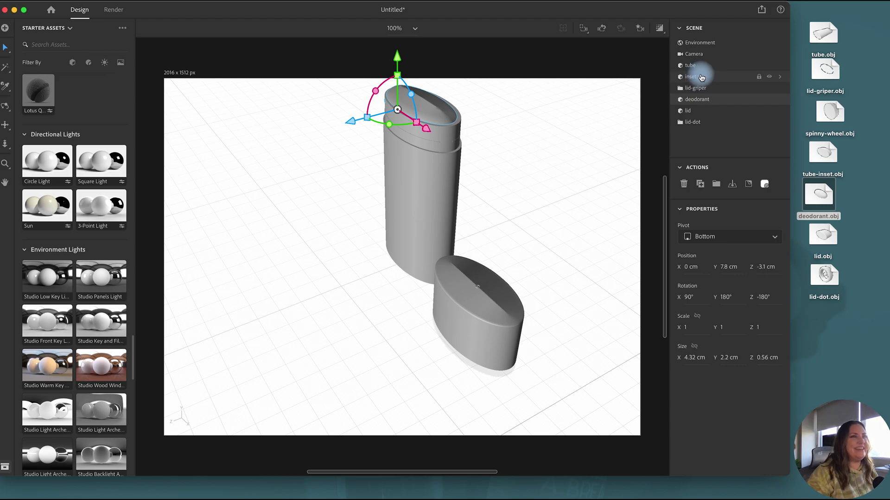
{"action": "left_click", "coordinate": [701, 66]}
{"action": "left_click", "coordinate": [714, 100], "text": "shift"}
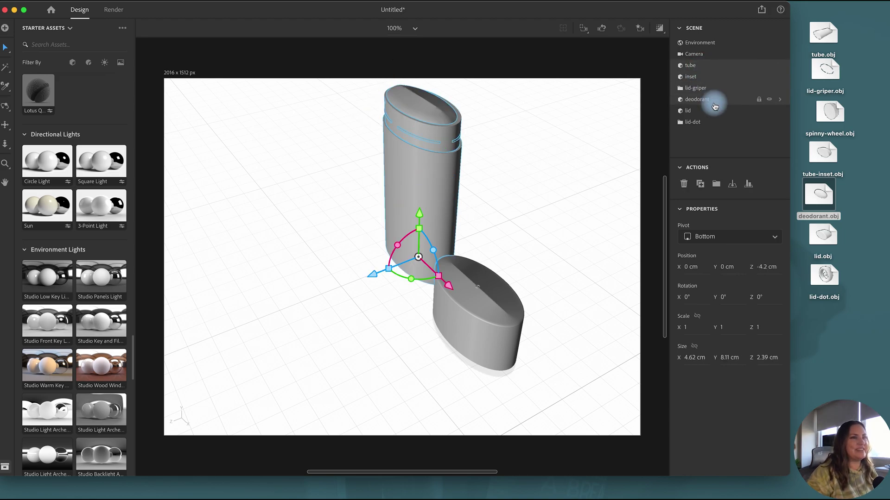
{"action": "left_click", "coordinate": [749, 185]}
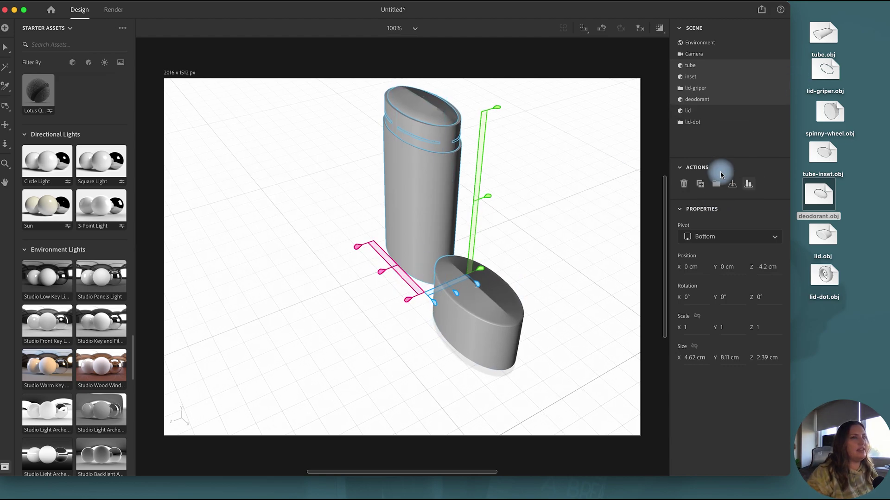
{"action": "left_click", "coordinate": [716, 186]}
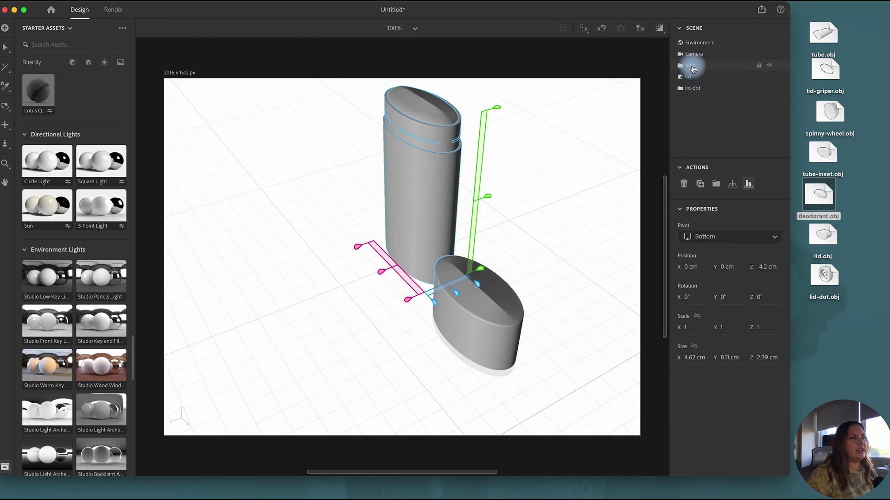
Group the lid with the lid-dot, name the group 'lid', then select the tube group
{"action": "left_click", "coordinate": [690, 77]}
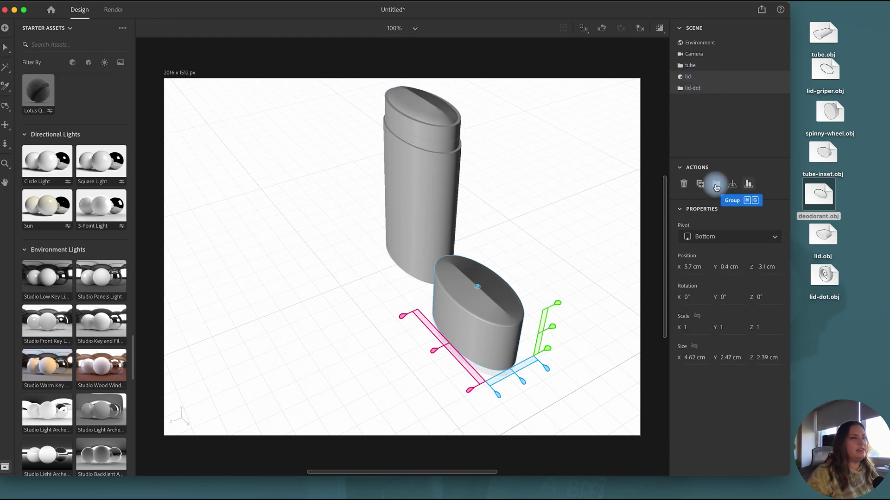
{"action": "left_click", "coordinate": [716, 185]}
{"action": "double_click", "coordinate": [693, 77]}
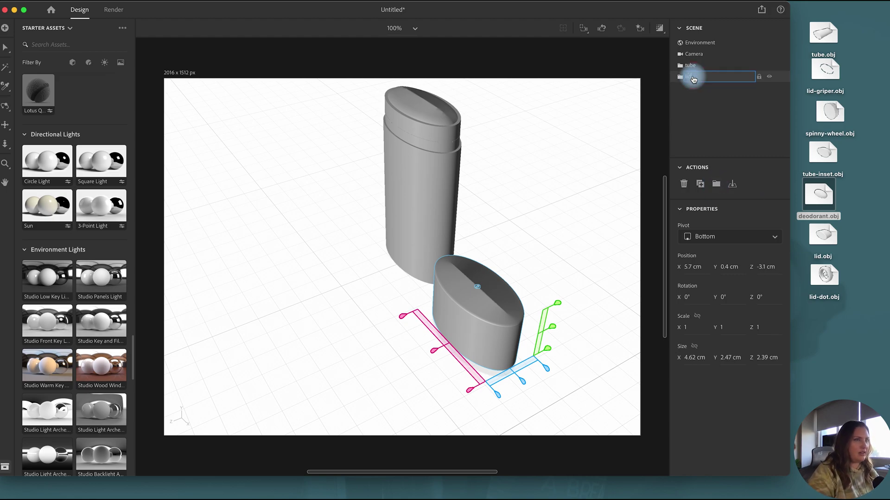
{"action": "type", "text": "lid"}
{"action": "key", "text": "Return"}
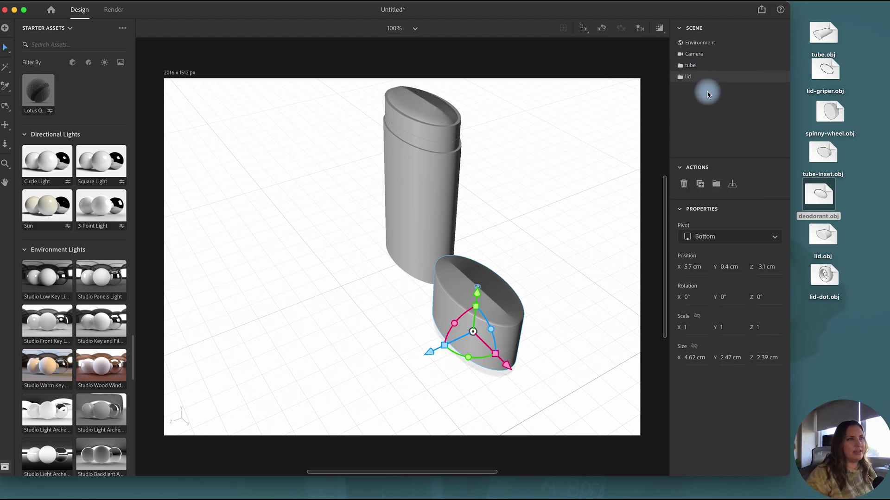
{"action": "left_click", "coordinate": [680, 65]}
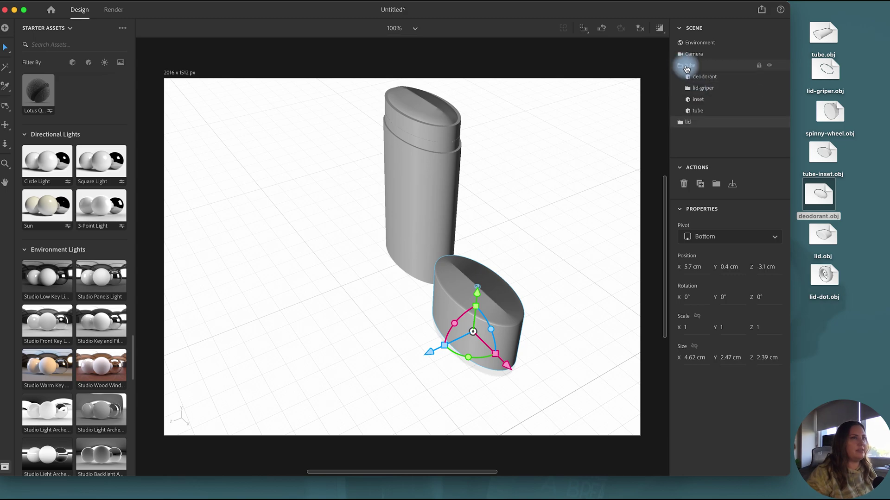
{"action": "left_click", "coordinate": [680, 65]}
{"action": "left_click", "coordinate": [700, 65]}
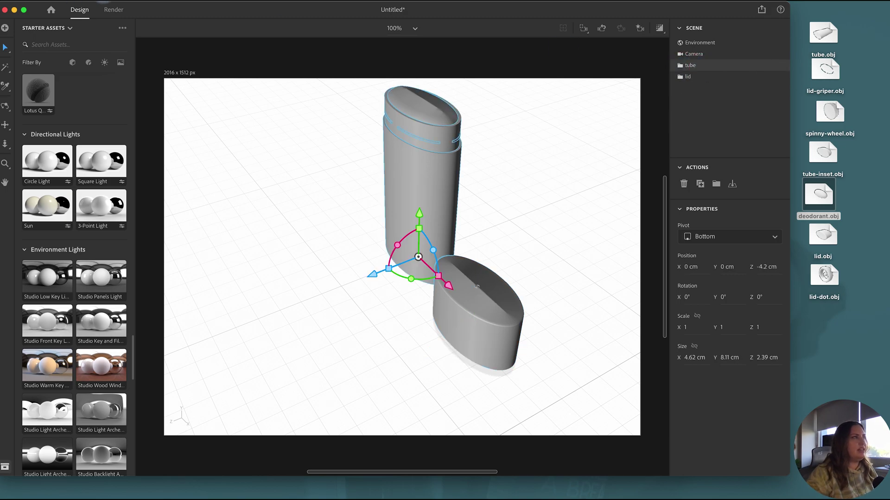
Generate UVs for the tube group, then bring spinny-wheel.obj in beside the tube's base
{"action": "left_click", "coordinate": [134, 1]}
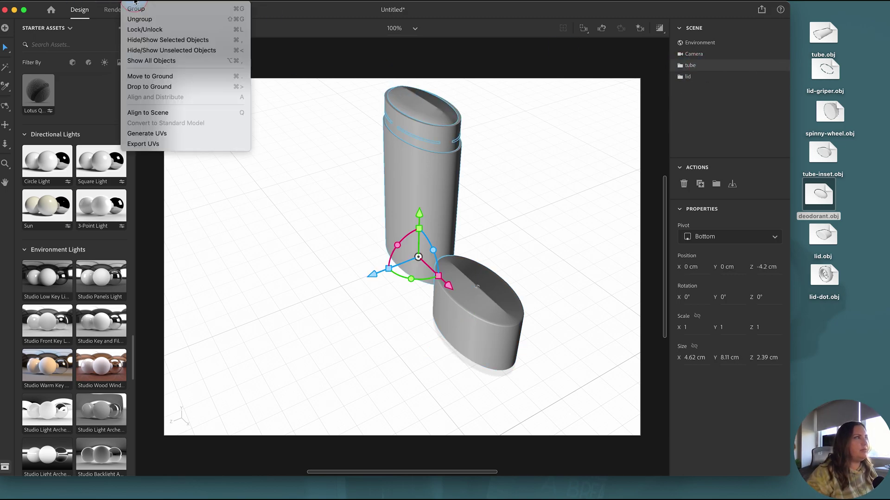
{"action": "left_click", "coordinate": [144, 134]}
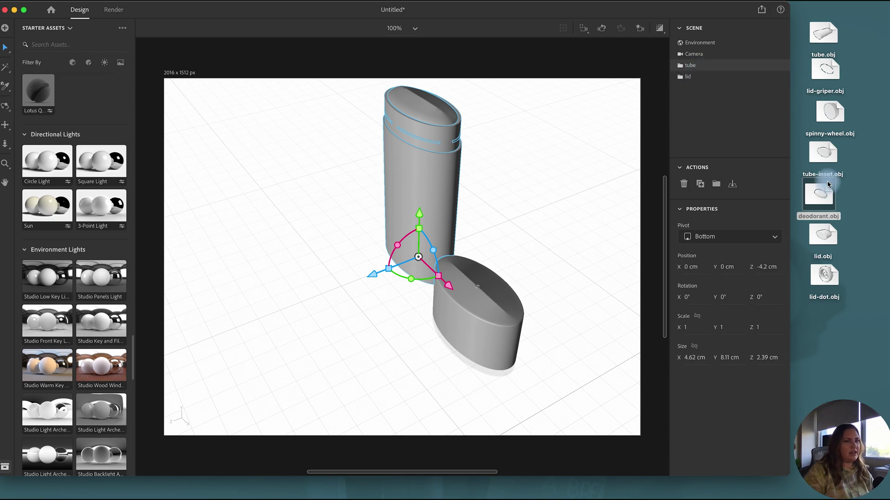
{"action": "left_click_drag", "start_coordinate": [828, 185], "coordinate": [522, 213]}
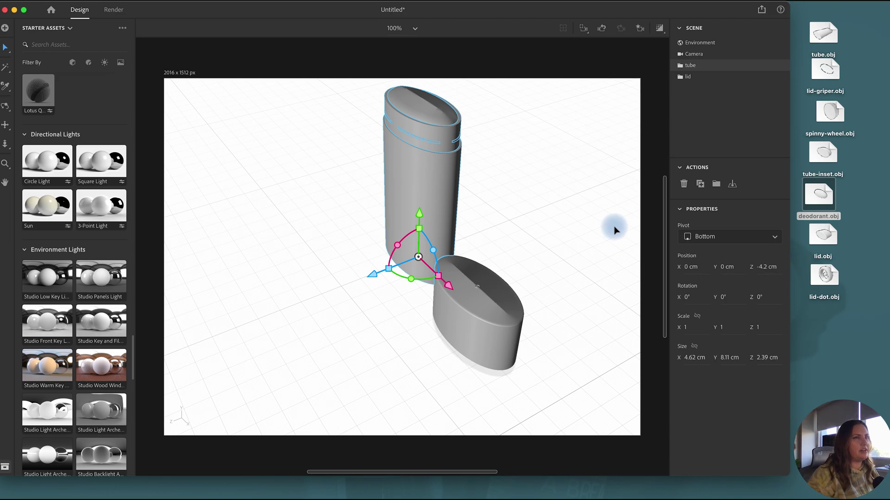
{"action": "left_click_drag", "start_coordinate": [614, 230], "coordinate": [392, 289]}
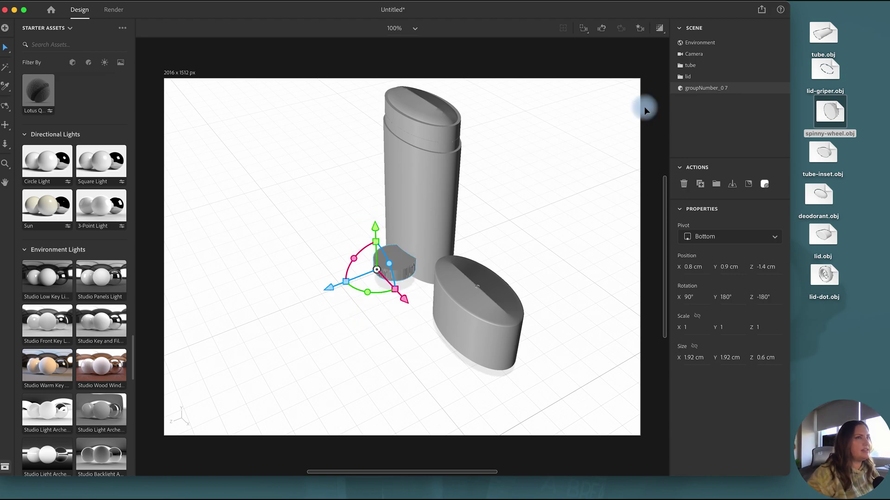
Align the wheel and the tube along the depth axis
{"action": "left_click", "coordinate": [707, 66], "text": "shift"}
{"action": "left_click", "coordinate": [748, 184]}
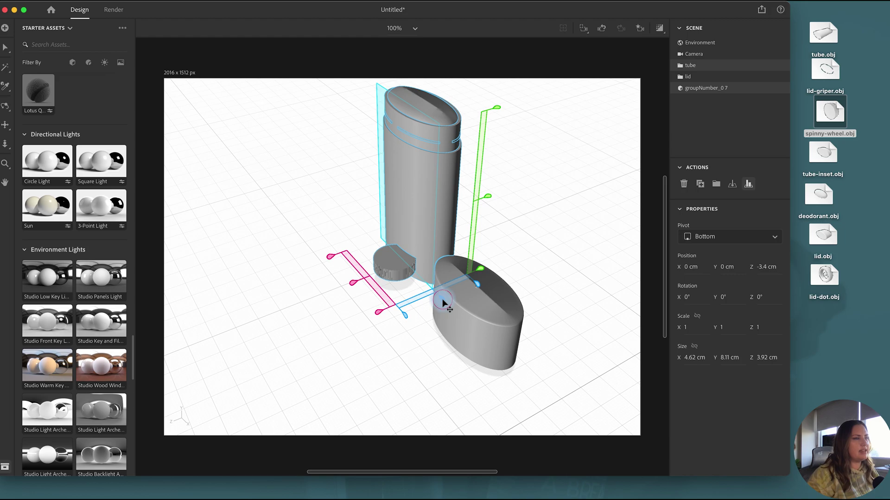
{"action": "left_click", "coordinate": [442, 299]}
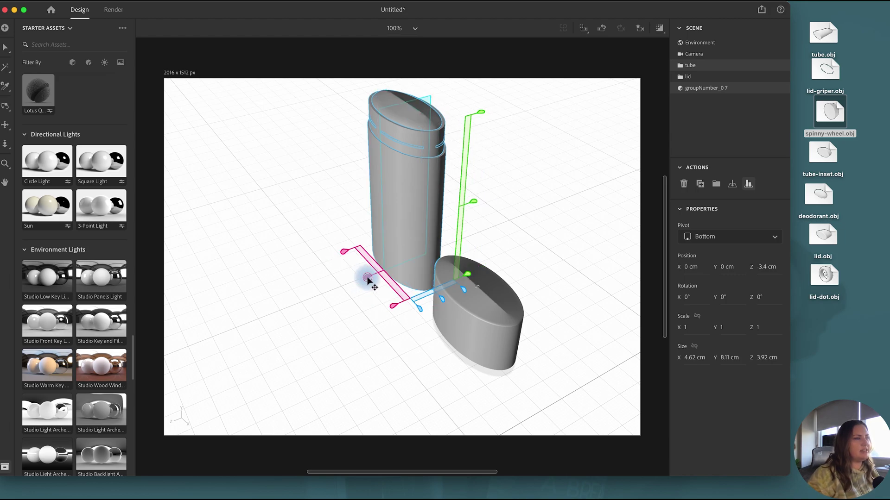
Rename the wheel object 'spinny' and scale it up to 1.2
{"action": "left_click", "coordinate": [711, 67]}
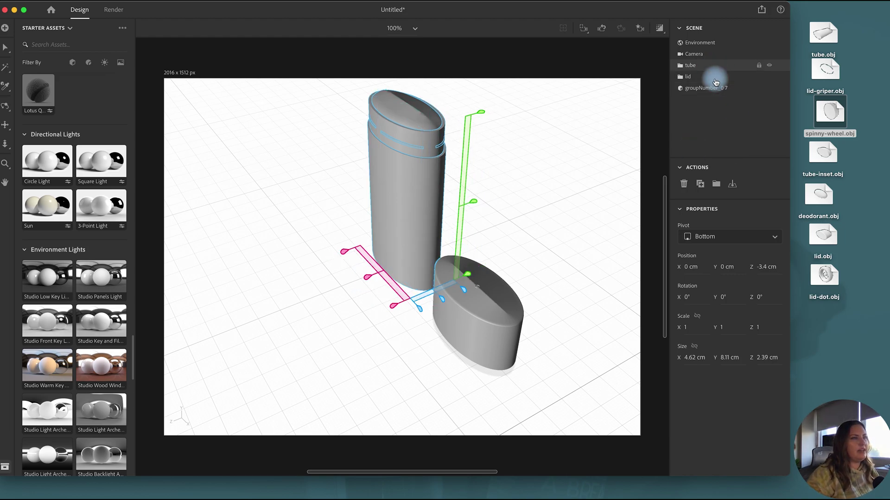
{"action": "double_click", "coordinate": [716, 89]}
{"action": "type", "text": "spi"}
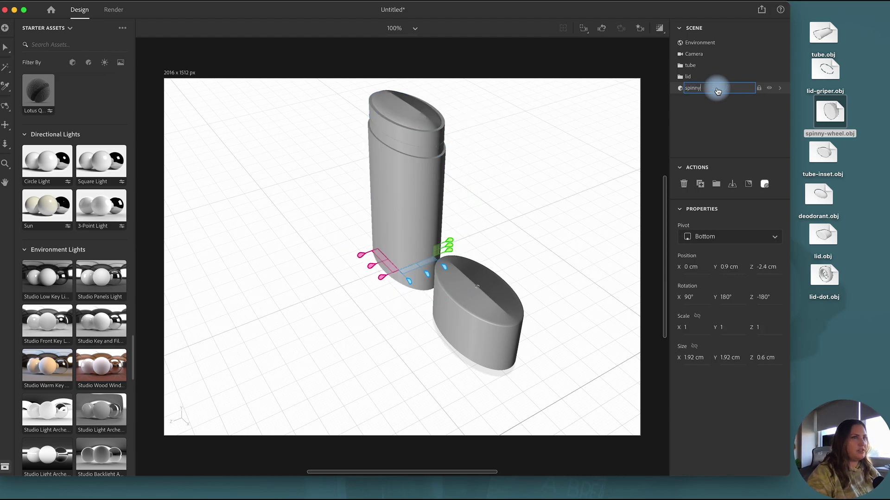
{"action": "type", "text": "nny"}
{"action": "key", "text": "Return"}
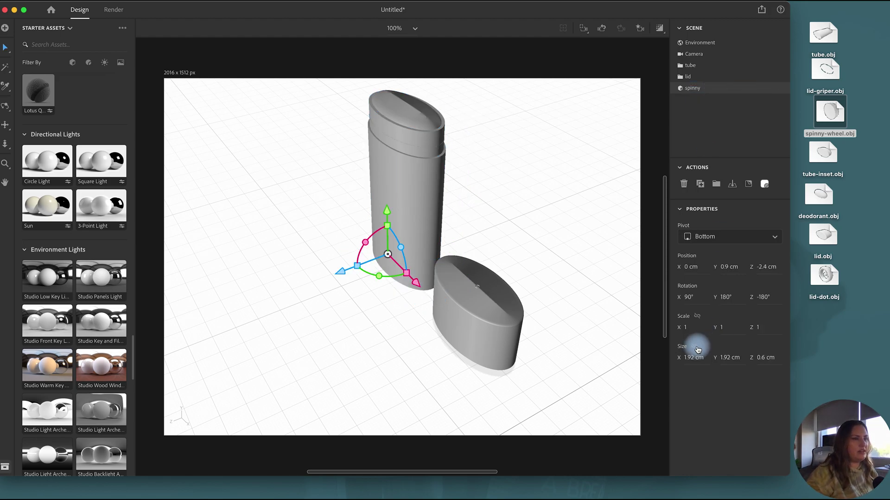
{"action": "left_click_drag", "start_coordinate": [690, 361], "coordinate": [695, 358]}
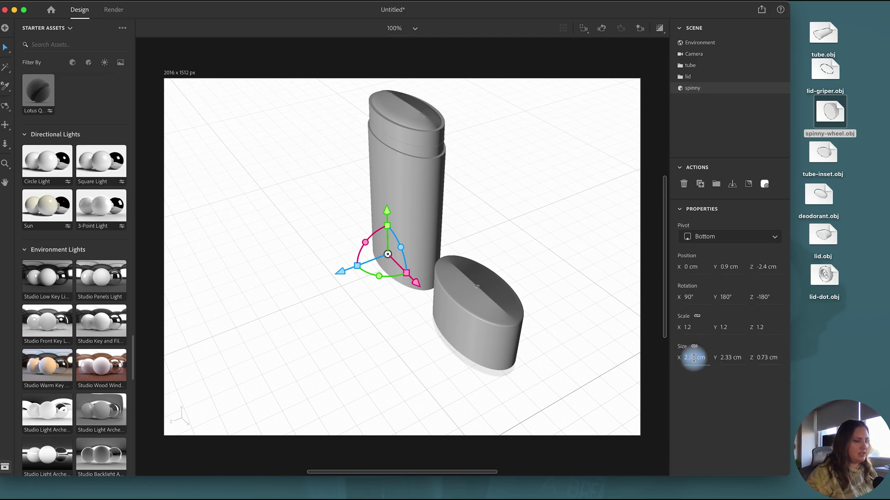
{"action": "left_click", "coordinate": [334, 270]}
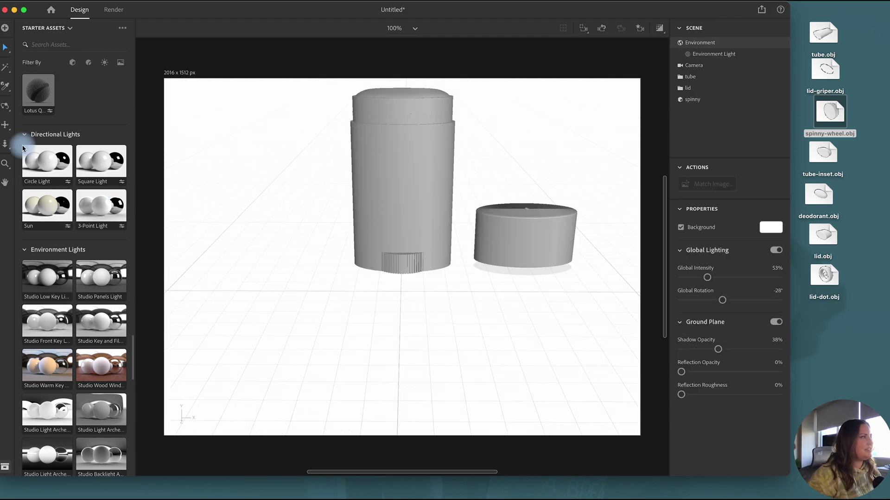
Pan the view and switch to the Front camera bookmark
{"action": "left_click", "coordinate": [5, 125]}
{"action": "left_click_drag", "start_coordinate": [278, 226], "coordinate": [237, 281]}
{"action": "left_click", "coordinate": [640, 27]}
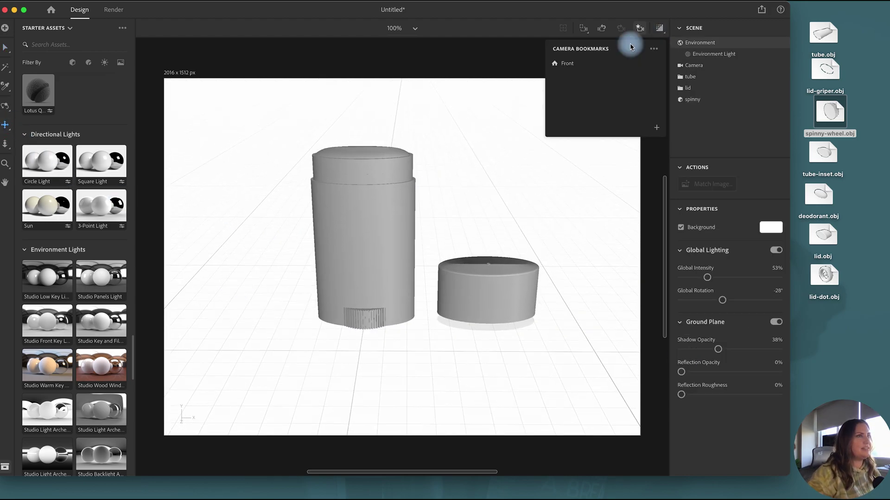
{"action": "left_click", "coordinate": [607, 66]}
{"action": "left_click", "coordinate": [640, 27]}
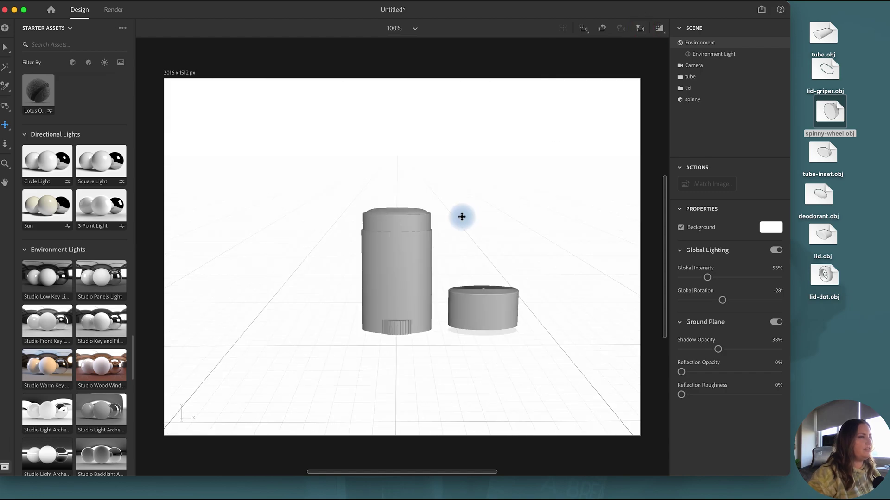
{"action": "scroll", "coordinate": [462, 216], "scroll_direction": "up", "scroll_amount": 3}
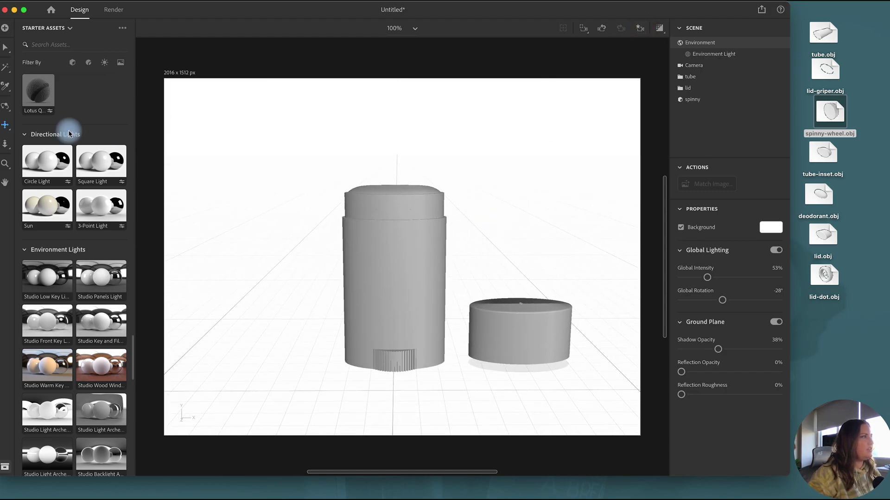
Nest the spinny wheel inside the tube group
{"action": "left_click", "coordinate": [5, 48]}
{"action": "left_click", "coordinate": [699, 89]}
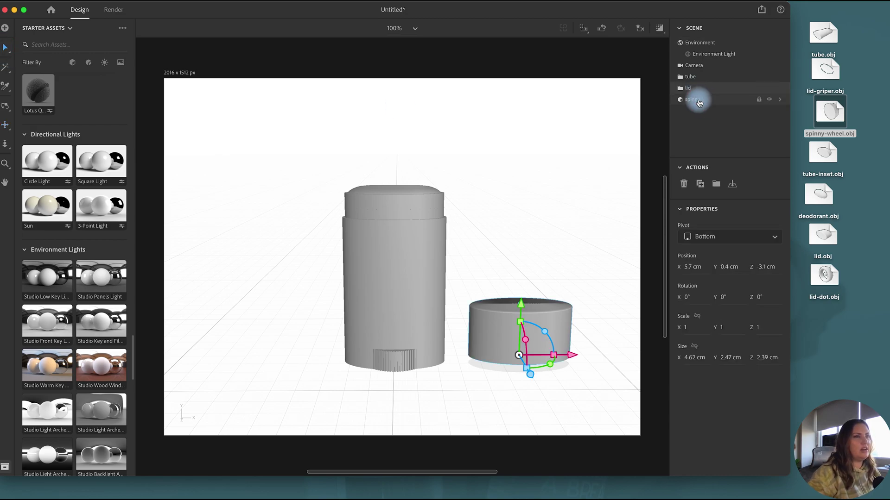
{"action": "left_click_drag", "start_coordinate": [699, 102], "coordinate": [694, 82]}
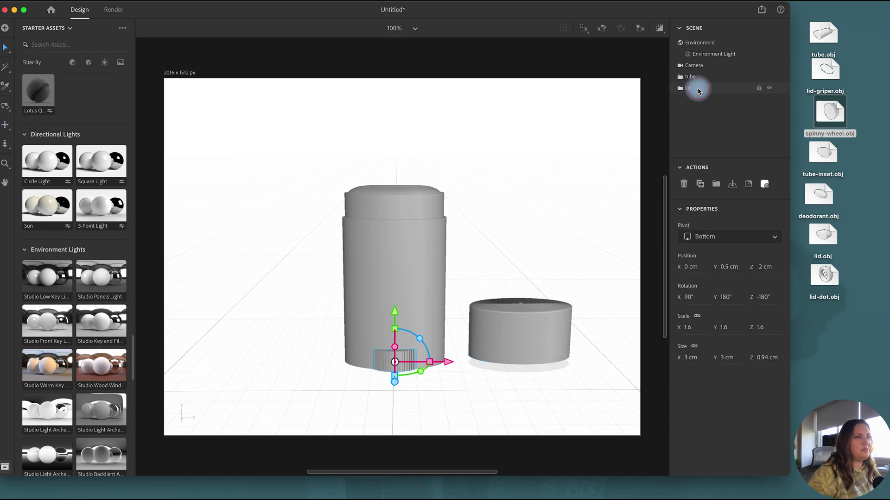
Drop the lid to the ground and place it front-left of the tube (X -3.9, Z -0.5 cm)
{"action": "left_click", "coordinate": [699, 89]}
{"action": "left_click", "coordinate": [732, 184]}
{"action": "left_click_drag", "start_coordinate": [573, 367], "coordinate": [347, 363]}
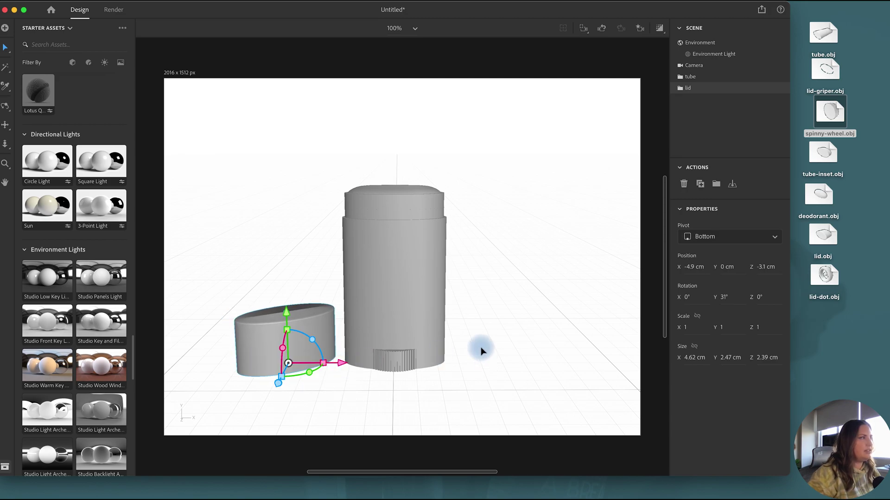
{"action": "left_click", "coordinate": [5, 106]}
{"action": "left_click", "coordinate": [5, 125]}
{"action": "left_click_drag", "start_coordinate": [208, 180], "coordinate": [311, 186]}
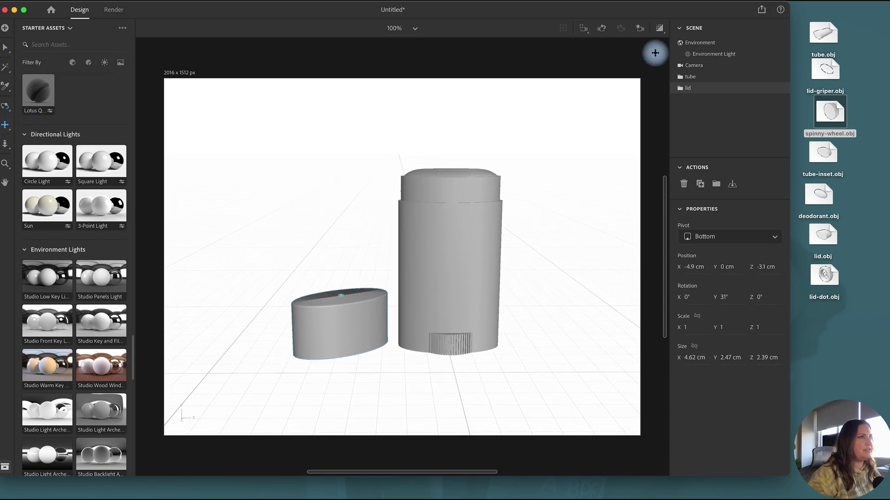
{"action": "left_click", "coordinate": [640, 28]}
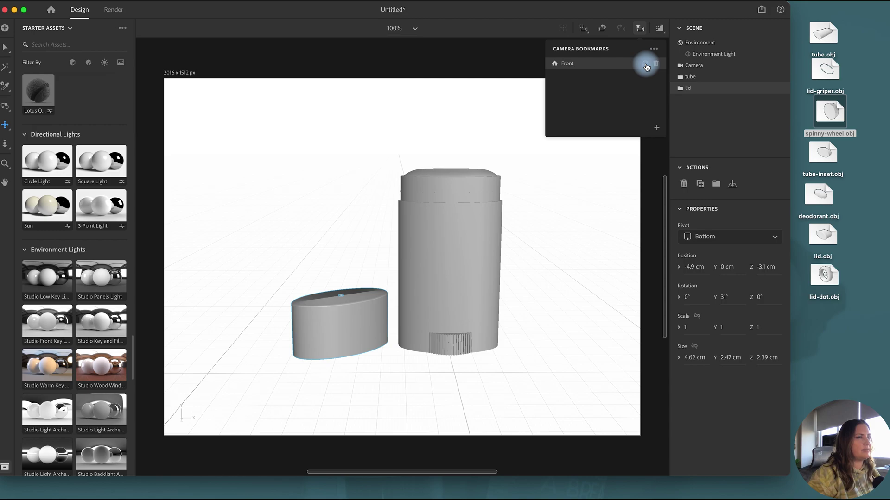
{"action": "left_click", "coordinate": [639, 28]}
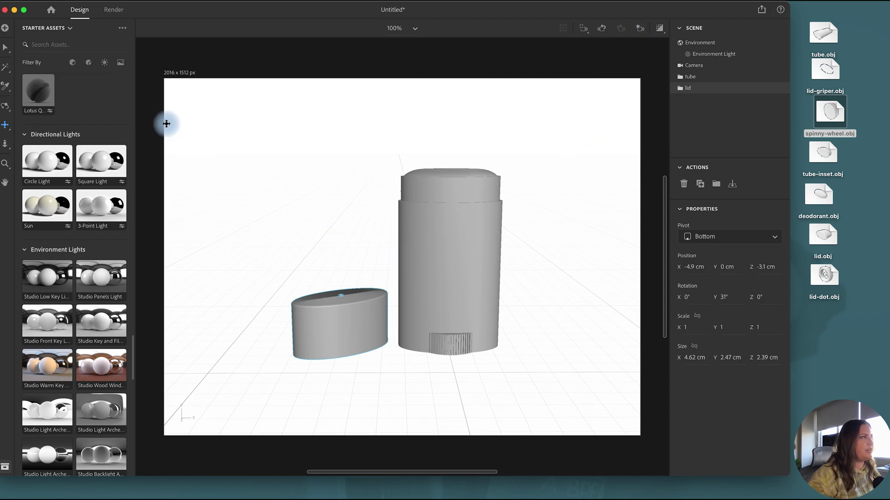
{"action": "left_click", "coordinate": [5, 47]}
{"action": "mouse_move", "coordinate": [384, 324]}
{"action": "left_mouse_down"}
{"action": "mouse_move", "coordinate": [401, 343]}
{"action": "mouse_move", "coordinate": [397, 336]}
{"action": "left_mouse_up"}
{"action": "left_click", "coordinate": [568, 318]}
Frame both pieces and update the Front camera bookmark to this view
{"action": "key", "text": "2"}
{"action": "left_click_drag", "start_coordinate": [540, 294], "coordinate": [517, 276]}
{"action": "left_click", "coordinate": [640, 29]}
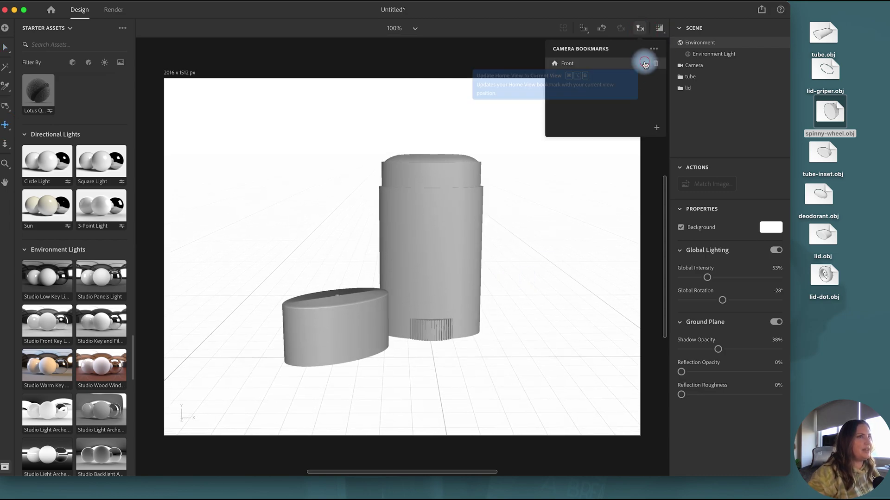
{"action": "left_click", "coordinate": [644, 64]}
{"action": "left_click", "coordinate": [639, 29]}
{"action": "left_click", "coordinate": [5, 48]}
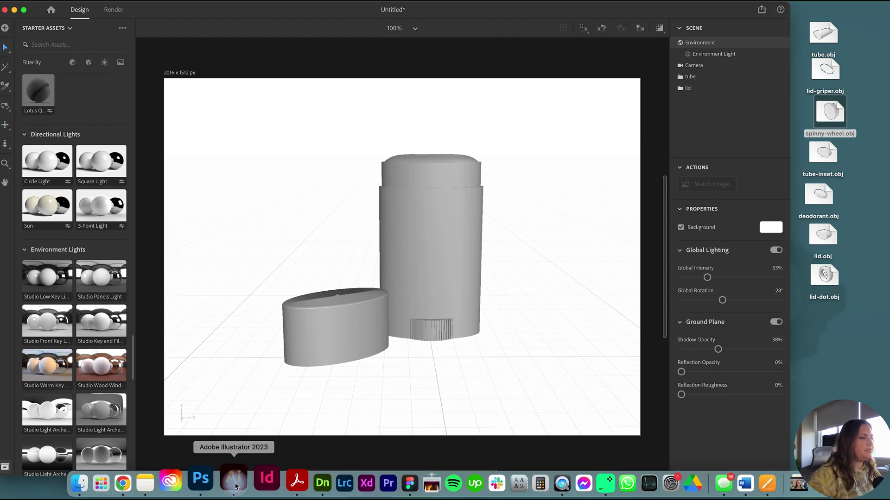
In Illustrator, paste the Silver Moon Deodorant text and set it in ATC Arquette
{"action": "left_click", "coordinate": [230, 484]}
{"action": "left_click", "coordinate": [374, 211]}
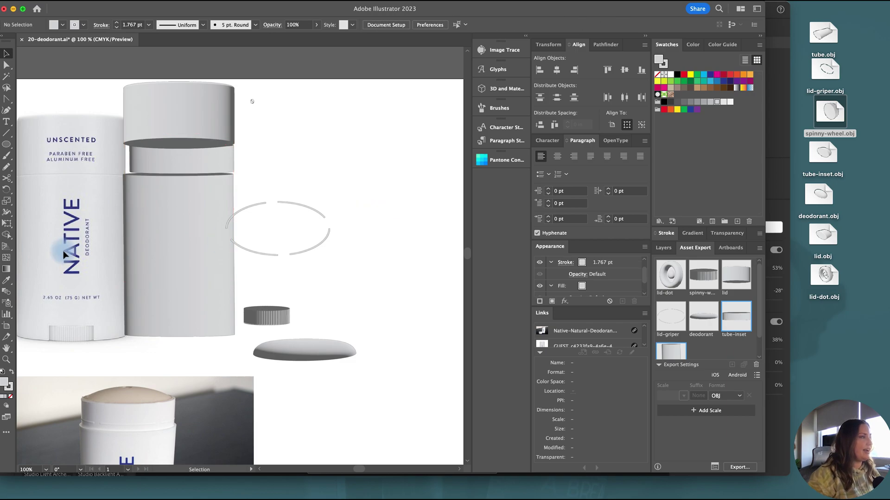
{"action": "type", "text": "Silver Moon Deodorant"}
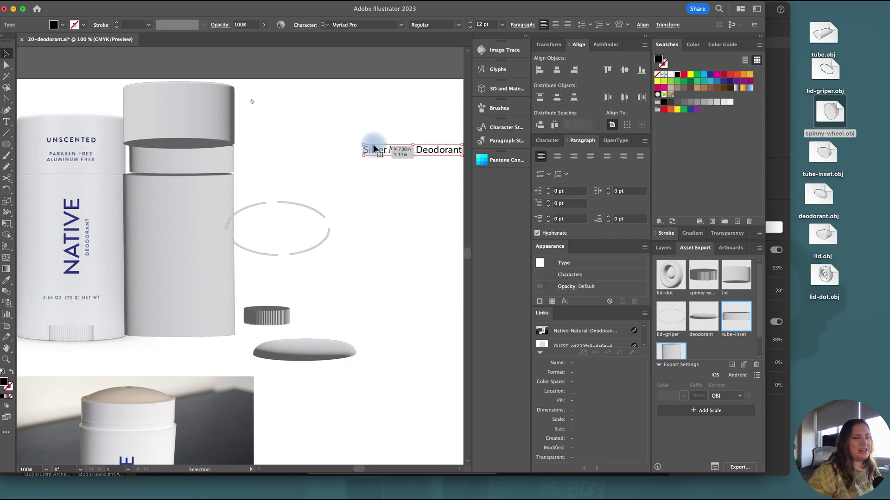
{"action": "scroll", "coordinate": [371, 149], "scroll_direction": "right", "scroll_amount": 4}
{"action": "left_click", "coordinate": [369, 25]}
{"action": "left_click", "coordinate": [358, 148]}
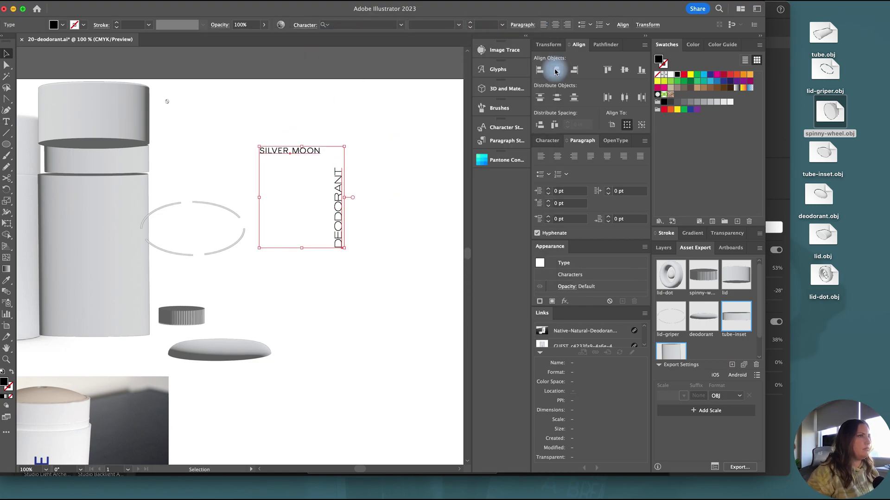
Centre the label texts, type '2.65 OZ (75', and add the text group to Asset Export
{"action": "left_click", "coordinate": [556, 69]}
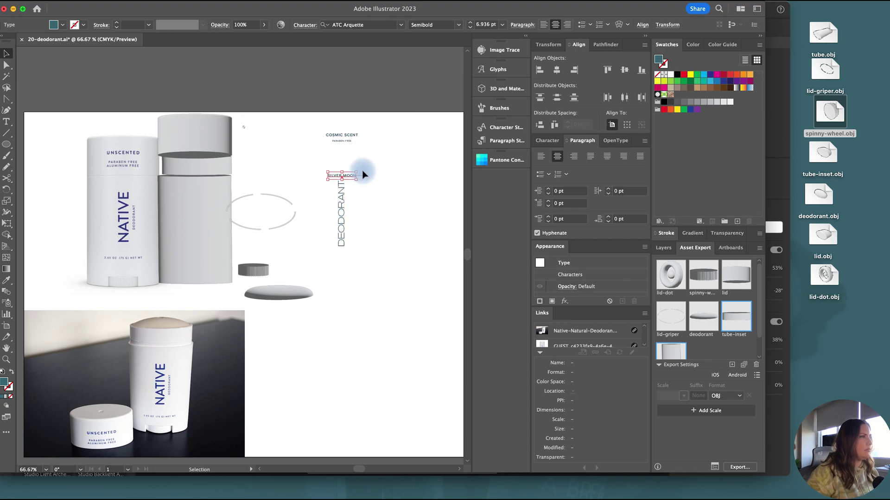
{"action": "type", "text": "2.65 OZ (75 G) NET WT"}
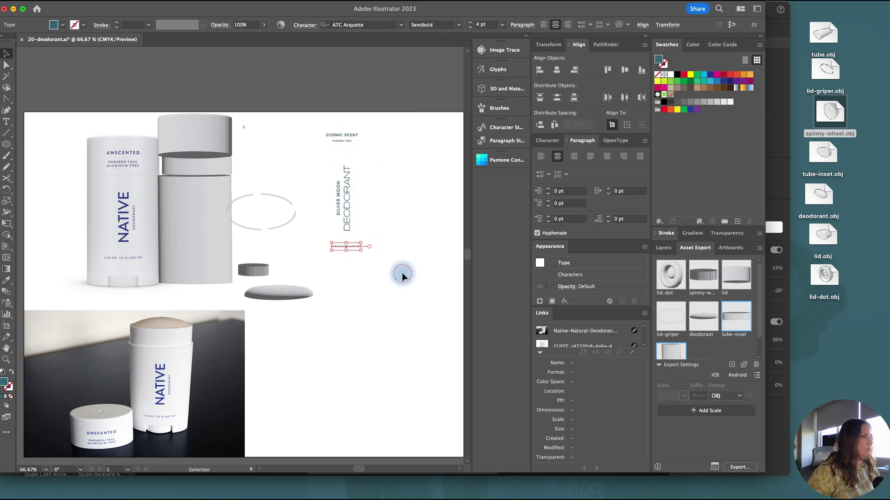
{"action": "left_click_drag", "start_coordinate": [346, 200], "coordinate": [729, 312]}
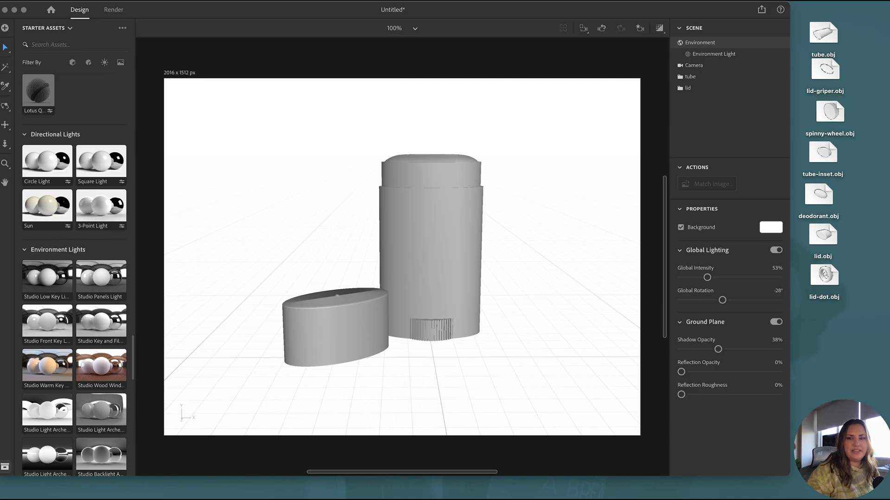
Bring the two exported label images into the scene beside the models
{"action": "left_click_drag", "start_coordinate": [788, 468], "coordinate": [850, 342]}
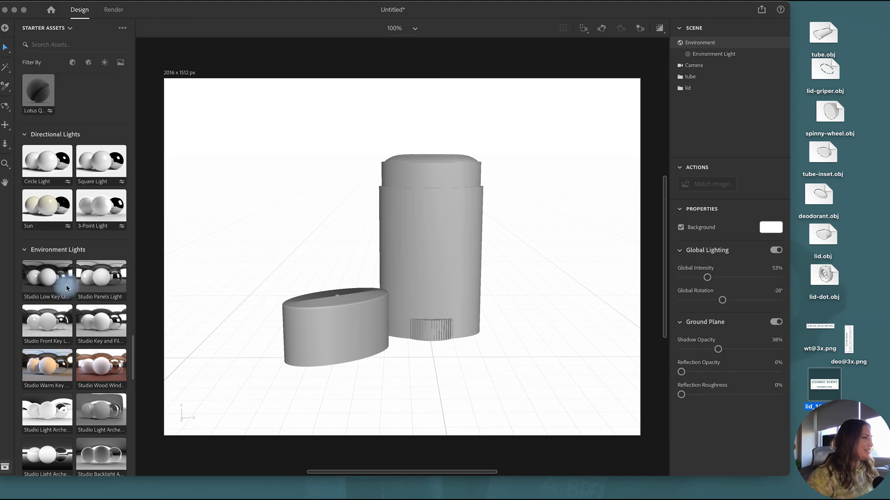
{"action": "scroll", "coordinate": [66, 288], "scroll_direction": "down", "scroll_amount": 20}
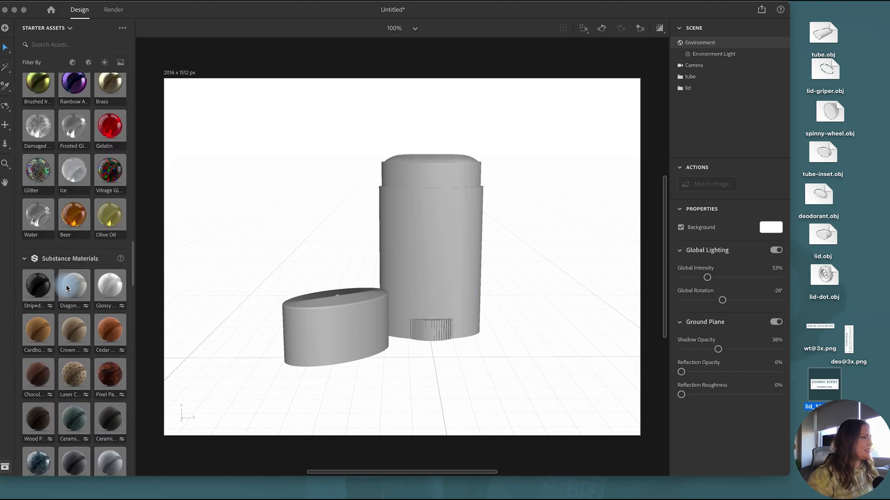
{"action": "scroll", "coordinate": [66, 288], "scroll_direction": "up", "scroll_amount": 10}
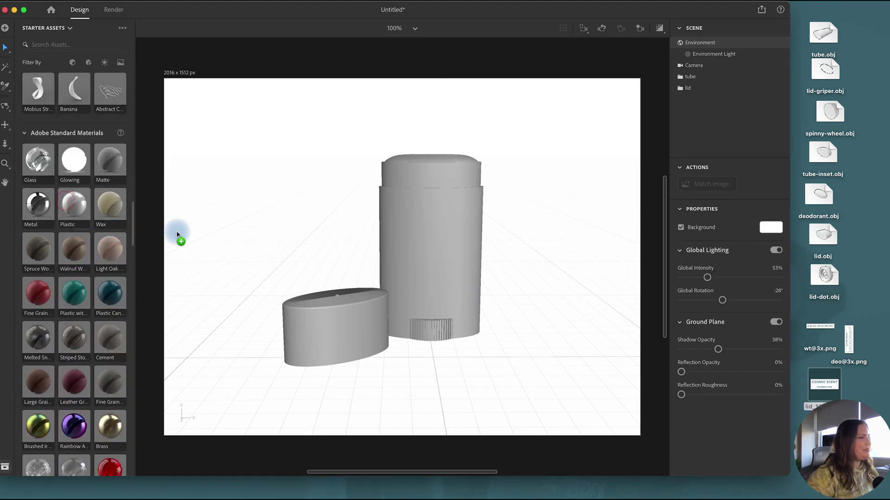
Apply the Plastic material to the tube, the spinny wheel and the top inset
{"action": "left_click_drag", "start_coordinate": [177, 235], "coordinate": [463, 259]}
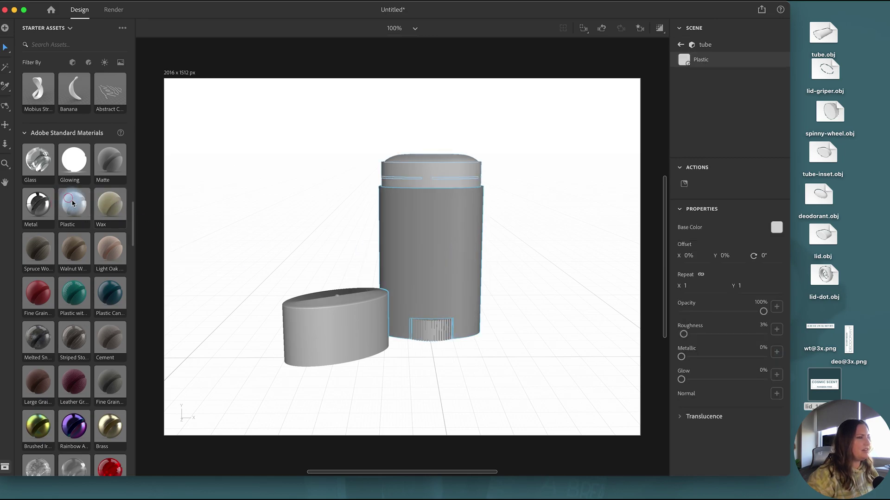
{"action": "left_click_drag", "start_coordinate": [72, 203], "coordinate": [422, 325]}
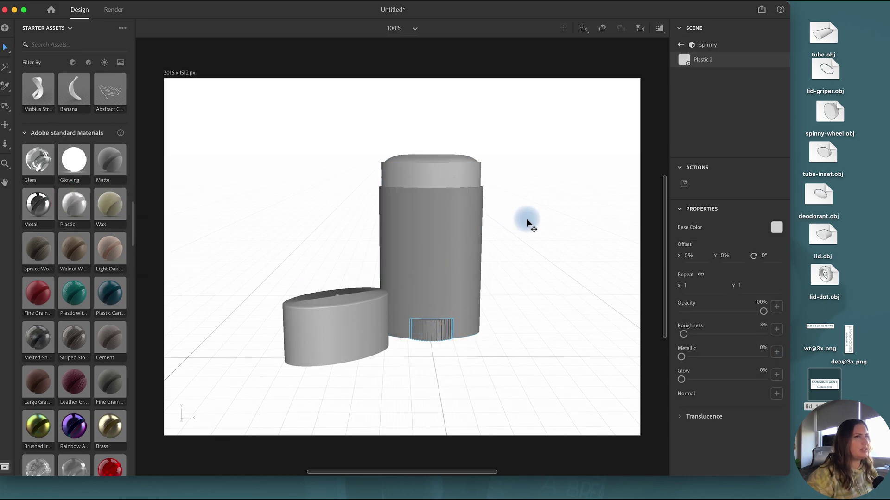
{"action": "left_click_drag", "start_coordinate": [73, 203], "coordinate": [403, 175]}
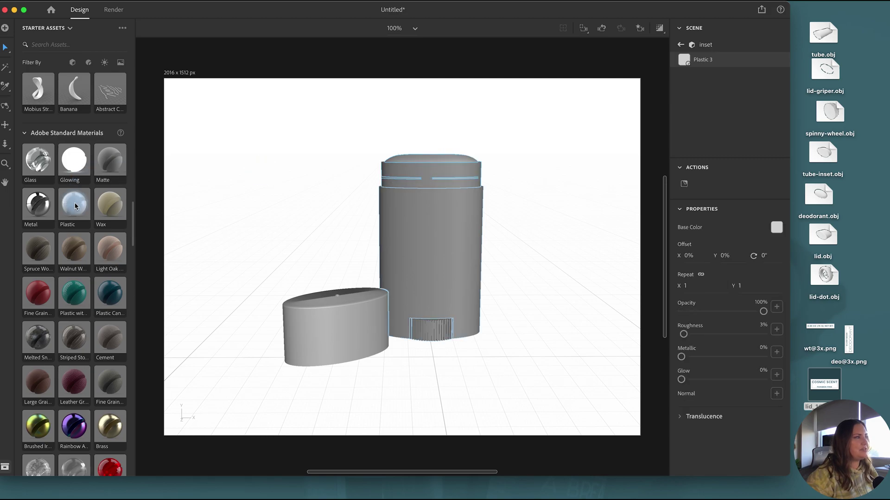
{"action": "left_click_drag", "start_coordinate": [76, 206], "coordinate": [416, 183]}
{"action": "left_click_drag", "start_coordinate": [72, 204], "coordinate": [417, 179]}
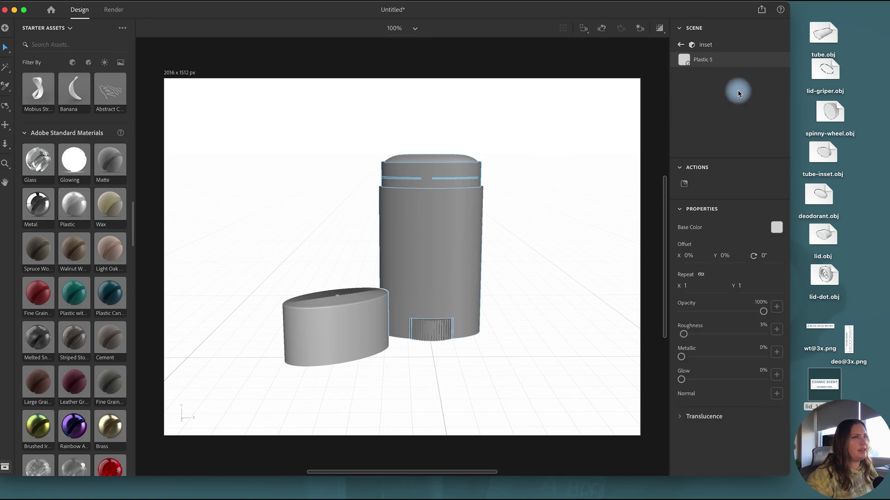
Set the top inset's plastic base colour to white
{"action": "left_click", "coordinate": [776, 227]}
{"action": "left_click_drag", "start_coordinate": [663, 239], "coordinate": [635, 159]}
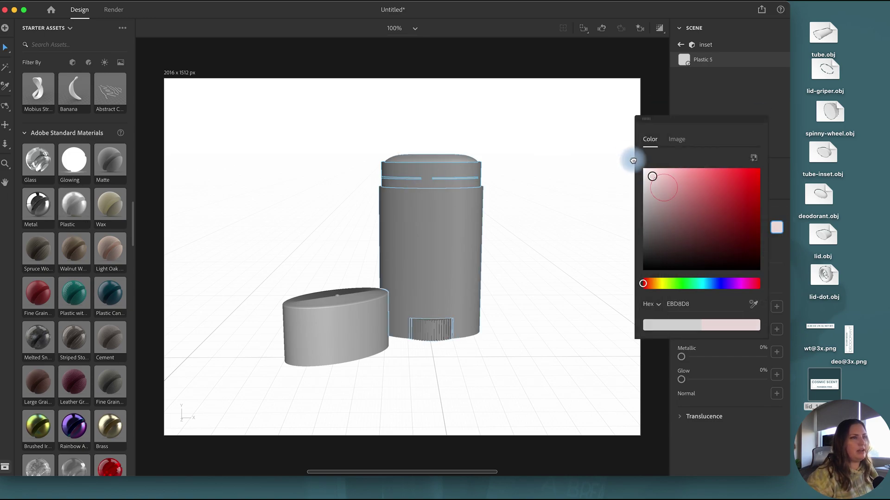
{"action": "left_click", "coordinate": [772, 232]}
{"action": "left_click", "coordinate": [683, 45]}
Make the tube's base colour white and apply Plastic to the lid
{"action": "left_click", "coordinate": [716, 115]}
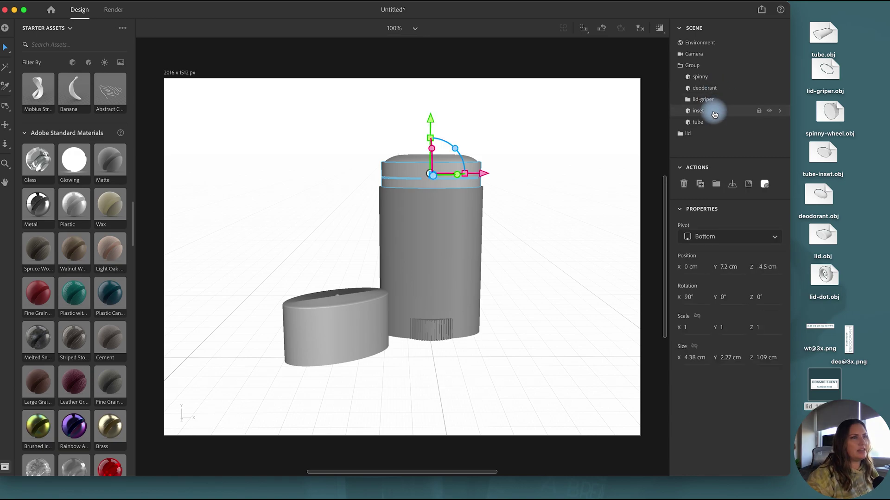
{"action": "left_click", "coordinate": [781, 123]}
{"action": "left_click", "coordinate": [776, 223]}
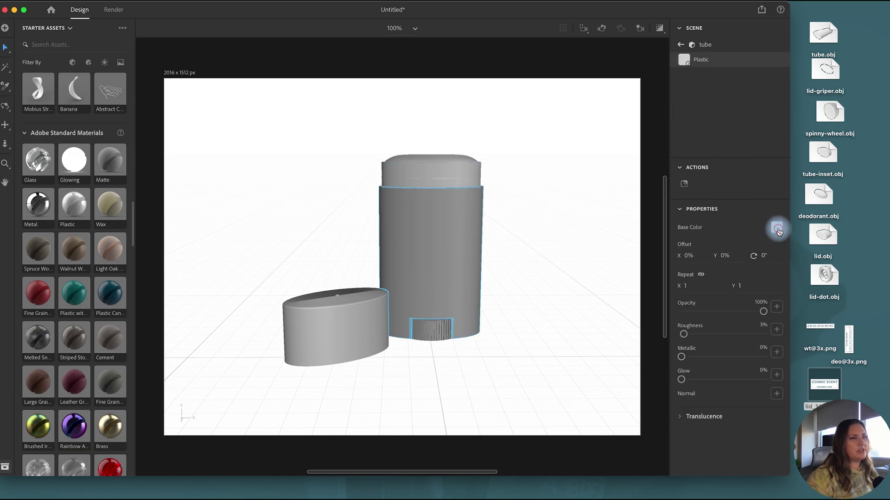
{"action": "left_click", "coordinate": [613, 135]}
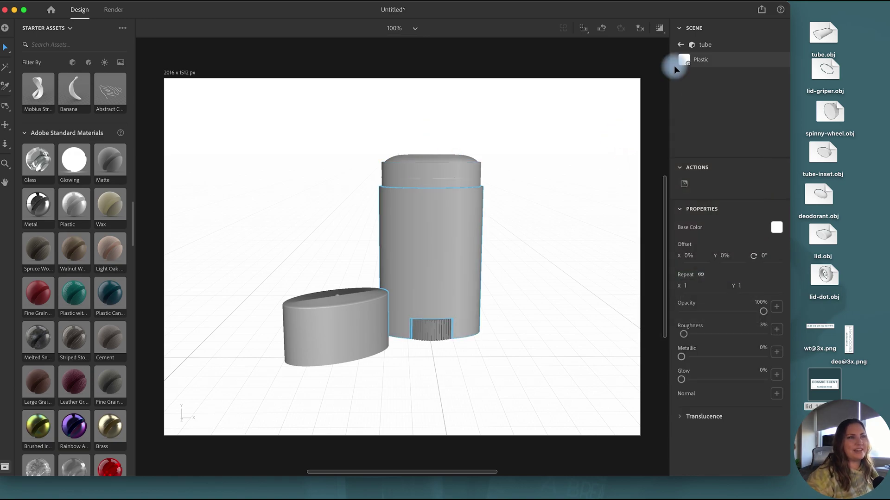
{"action": "left_click", "coordinate": [679, 44]}
{"action": "left_click", "coordinate": [320, 324]}
{"action": "left_click_drag", "start_coordinate": [72, 205], "coordinate": [341, 303]}
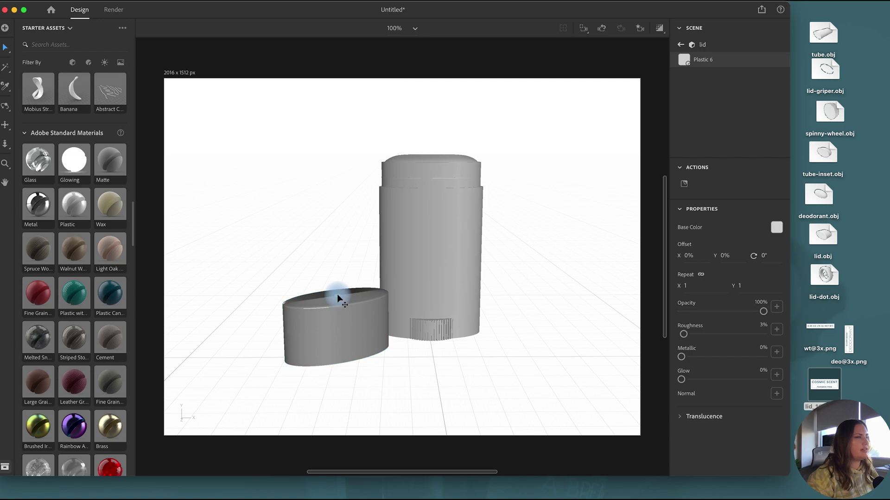
Tint the deodorant's Weave Fabric material off-white with hex F3F1EC
{"action": "scroll", "coordinate": [111, 222], "scroll_direction": "down", "scroll_amount": 10}
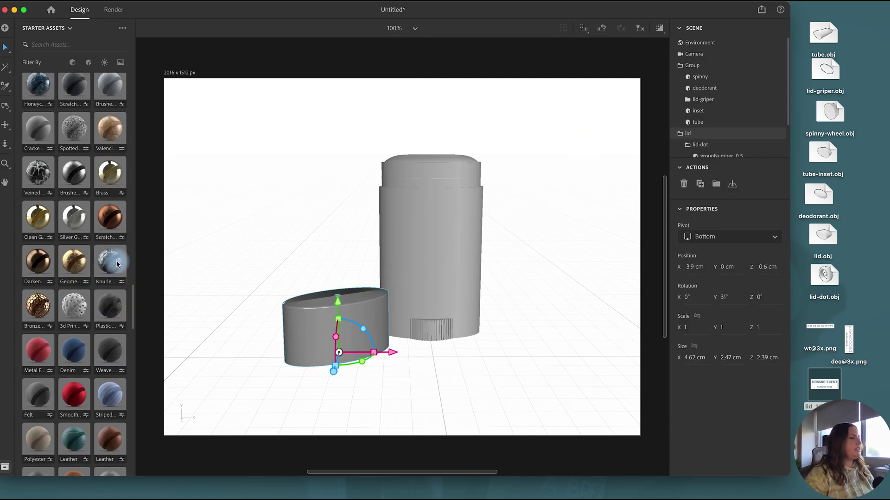
{"action": "scroll", "coordinate": [70, 323], "scroll_direction": "down", "scroll_amount": 1}
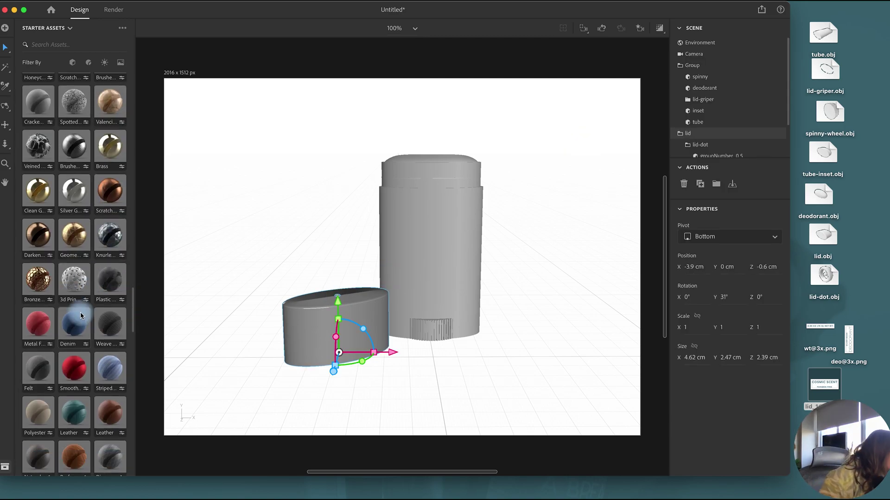
{"action": "scroll", "coordinate": [40, 377], "scroll_direction": "down", "scroll_amount": 2}
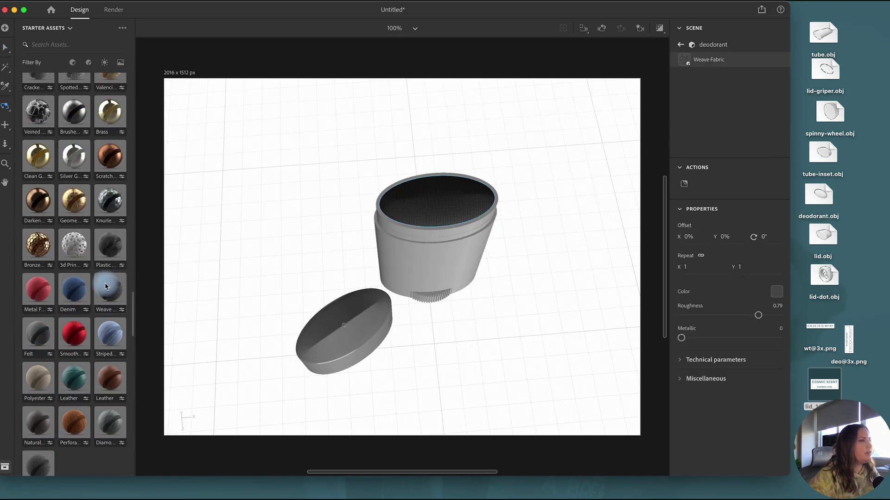
{"action": "left_click", "coordinate": [776, 292]}
{"action": "left_click_drag", "start_coordinate": [648, 248], "coordinate": [652, 222]}
{"action": "left_click_drag", "start_coordinate": [651, 330], "coordinate": [659, 331]}
{"action": "left_click_drag", "start_coordinate": [648, 223], "coordinate": [650, 221]}
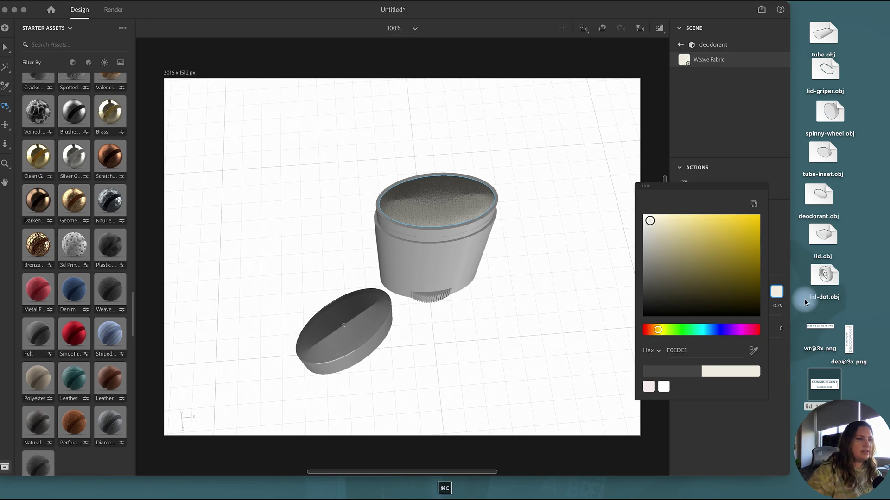
{"action": "left_click", "coordinate": [690, 348]}
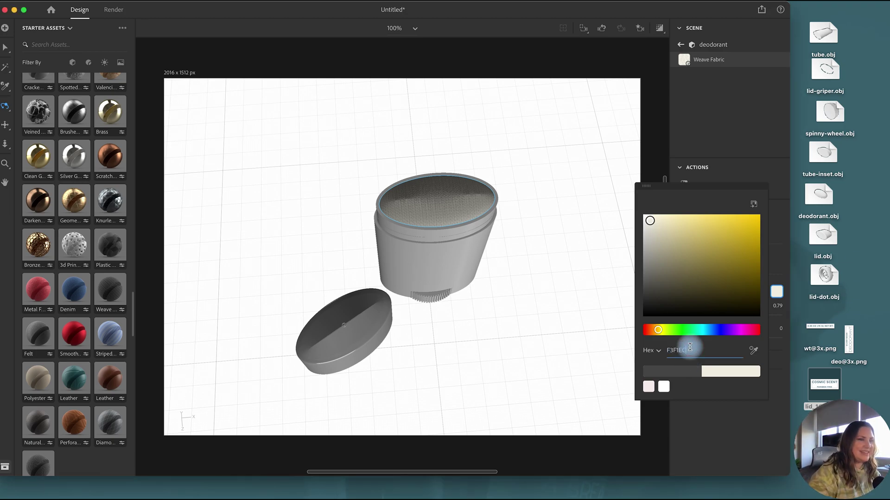
{"action": "type", "text": "F3F1EC"}
{"action": "left_click", "coordinate": [777, 292]}
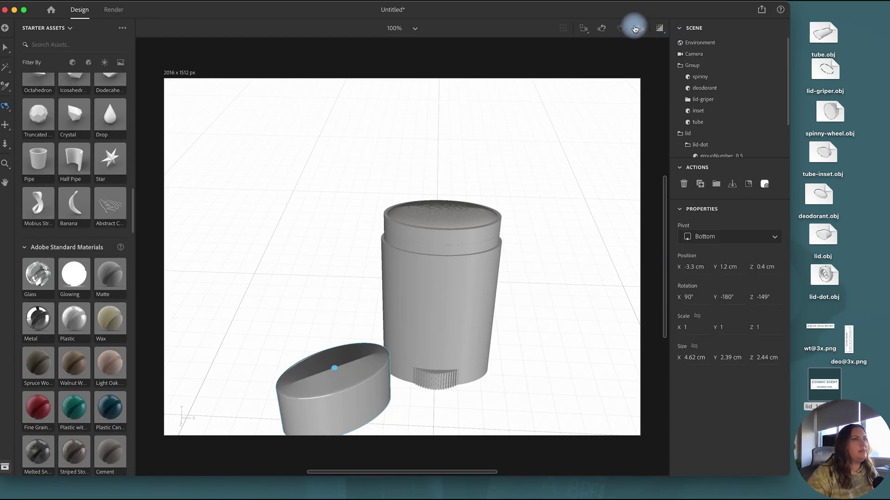
Return to the Front camera view and show the Environment Light settings
{"action": "left_click", "coordinate": [635, 29]}
{"action": "left_click", "coordinate": [610, 62]}
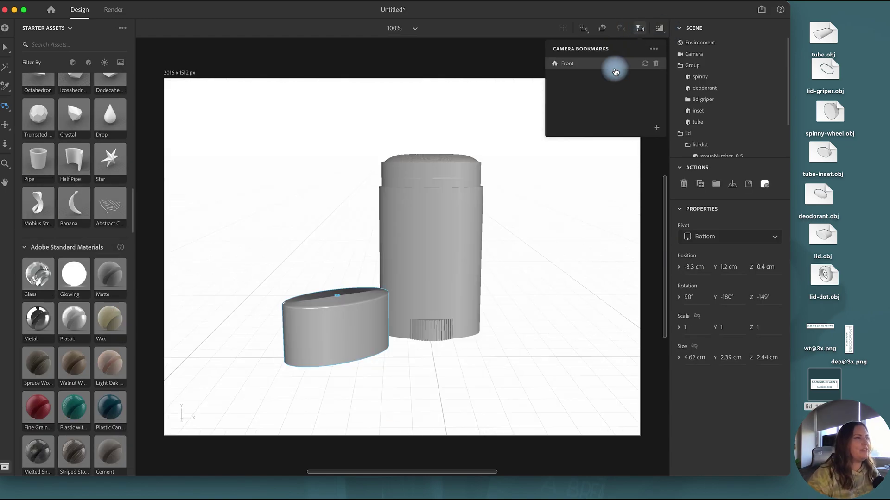
{"action": "left_click", "coordinate": [639, 36]}
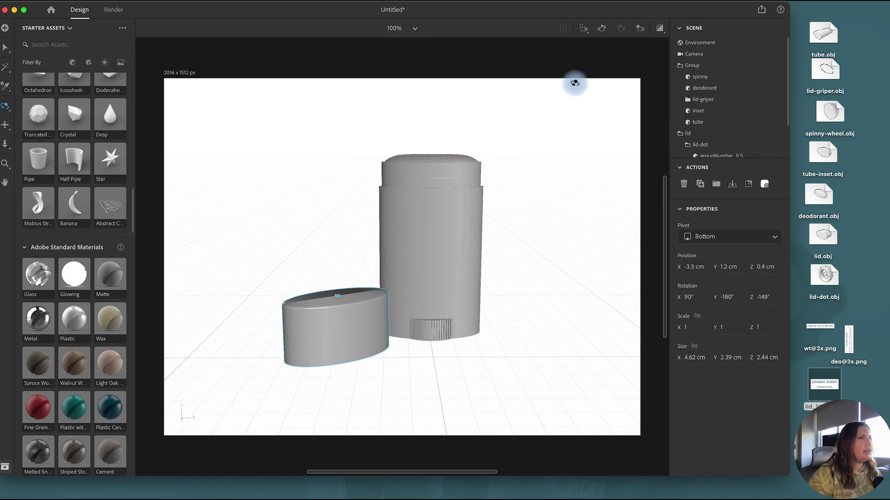
{"action": "left_click", "coordinate": [659, 29]}
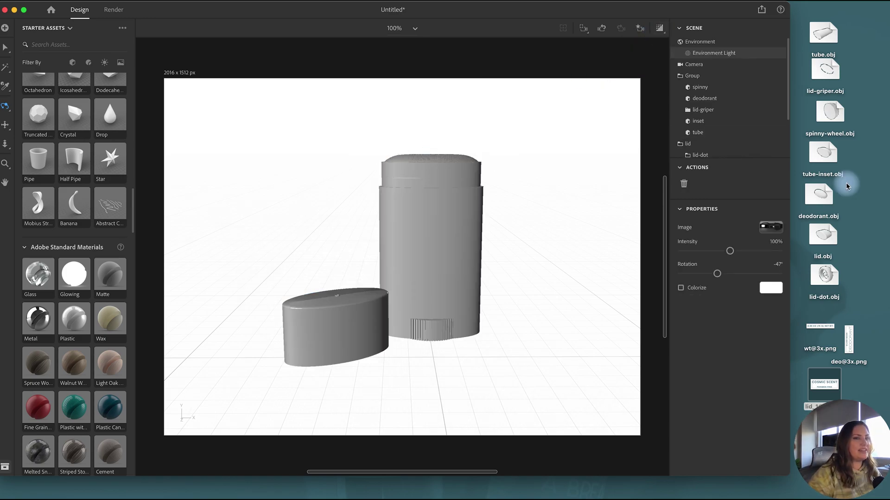
Place the Silver Moon label decal centred on the tube's front and enlarge it slightly
{"action": "left_click_drag", "start_coordinate": [849, 339], "coordinate": [432, 244]}
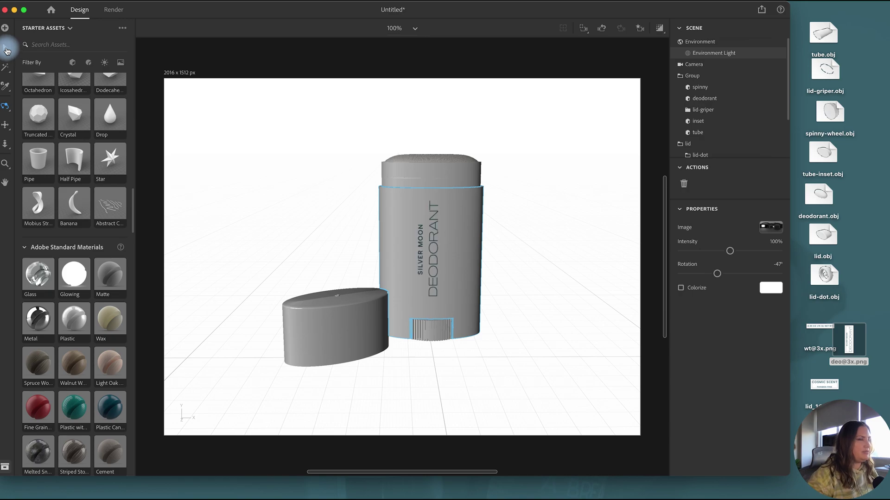
{"action": "left_click", "coordinate": [6, 48]}
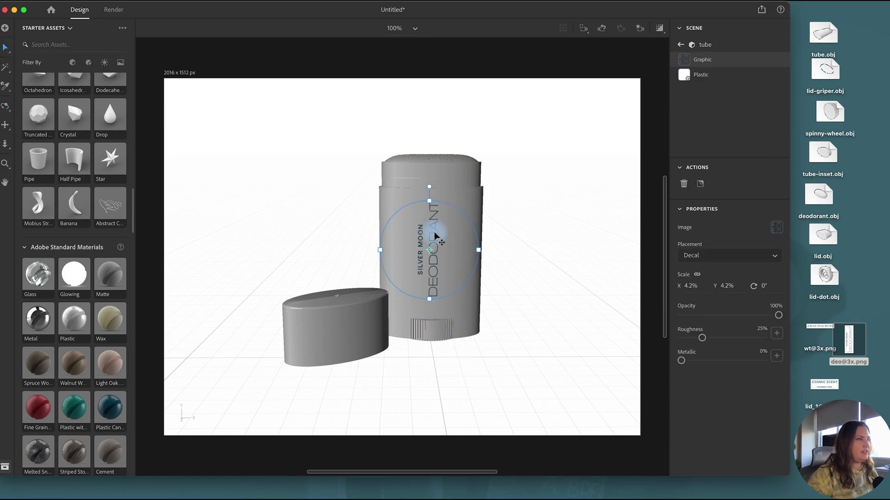
{"action": "left_click_drag", "start_coordinate": [433, 231], "coordinate": [431, 201]}
{"action": "left_click", "coordinate": [689, 277]}
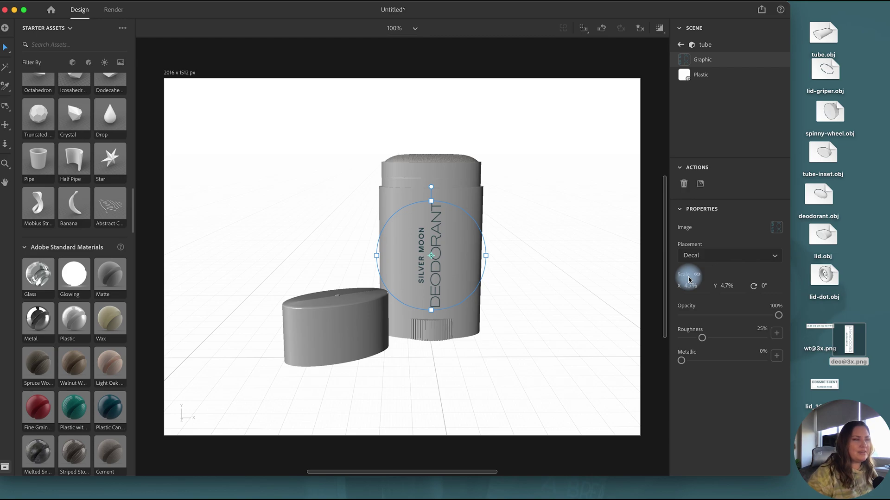
Add the Cosmic Scent decal to the lid and the net-weight decal near the tube's bottom
{"action": "left_click_drag", "start_coordinate": [825, 385], "coordinate": [368, 340]}
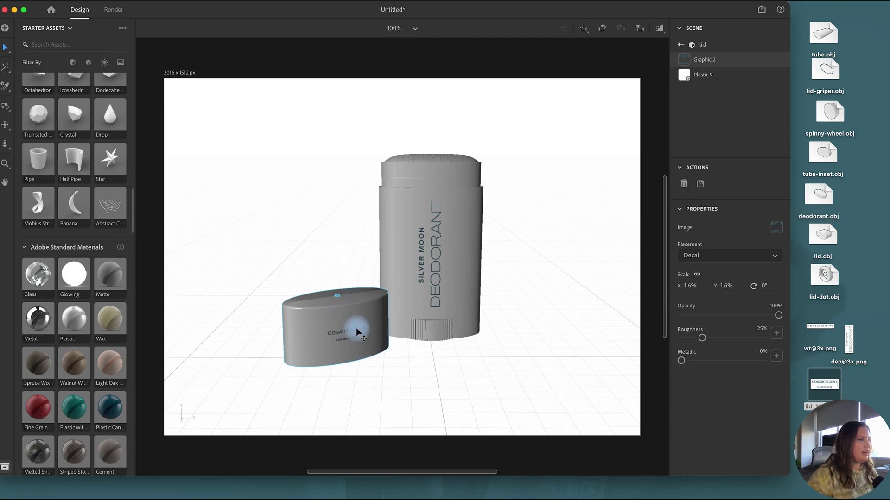
{"action": "left_click_drag", "start_coordinate": [819, 327], "coordinate": [455, 310]}
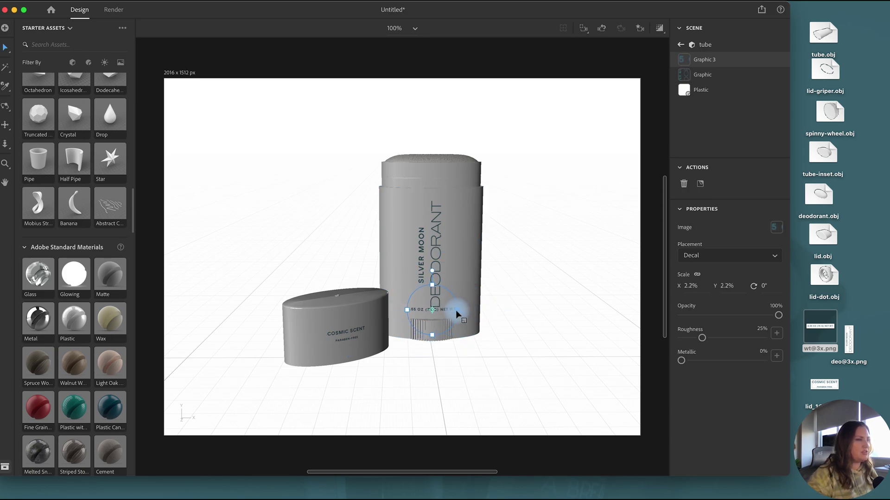
{"action": "left_click", "coordinate": [435, 254]}
{"action": "left_click", "coordinate": [436, 256]}
In the Render workspace, include the Front camera view and exclude Current View
{"action": "left_click", "coordinate": [539, 265]}
{"action": "left_click", "coordinate": [112, 10]}
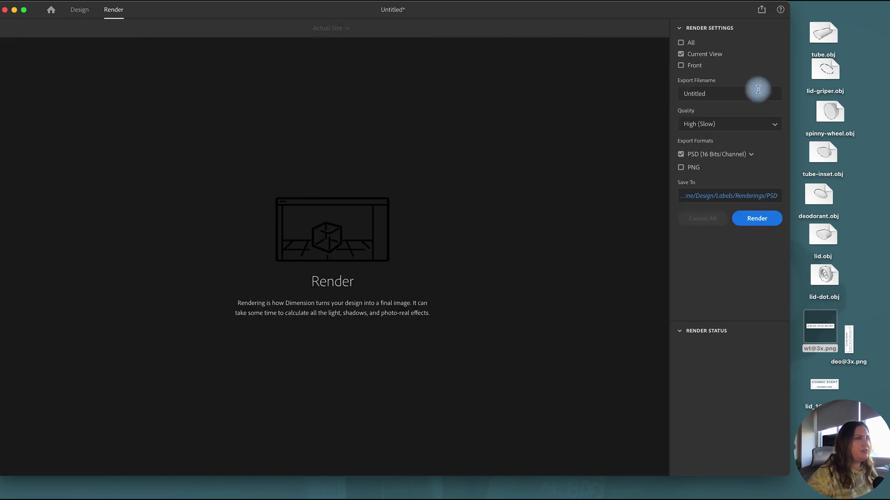
{"action": "left_click", "coordinate": [681, 65]}
{"action": "left_click", "coordinate": [681, 53]}
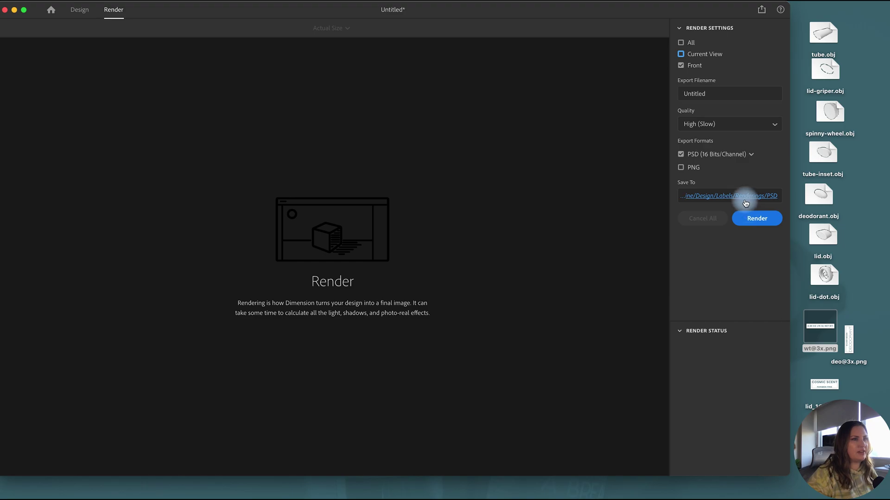